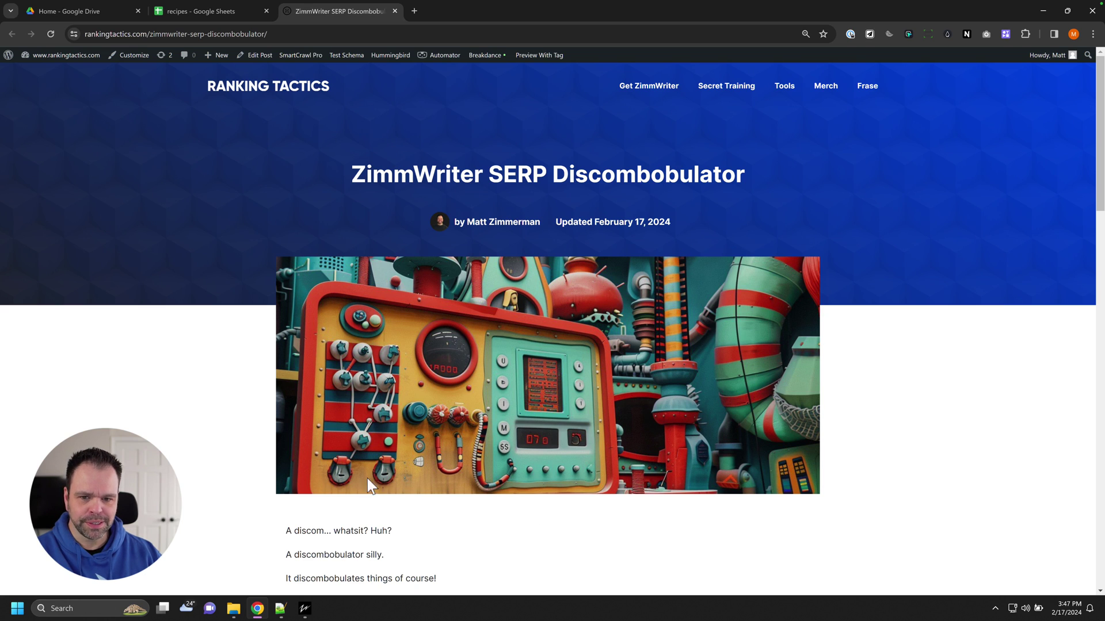
- Open the Bulk Blog Writer and select all four chicken barbecue recipe titles
click(306, 609)
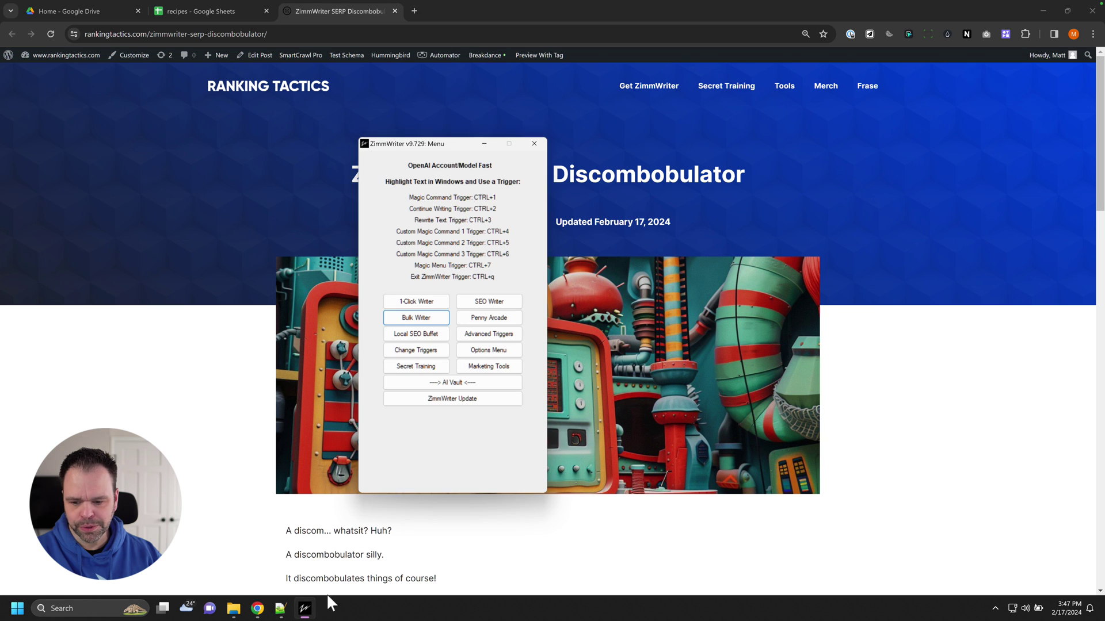
click(423, 319)
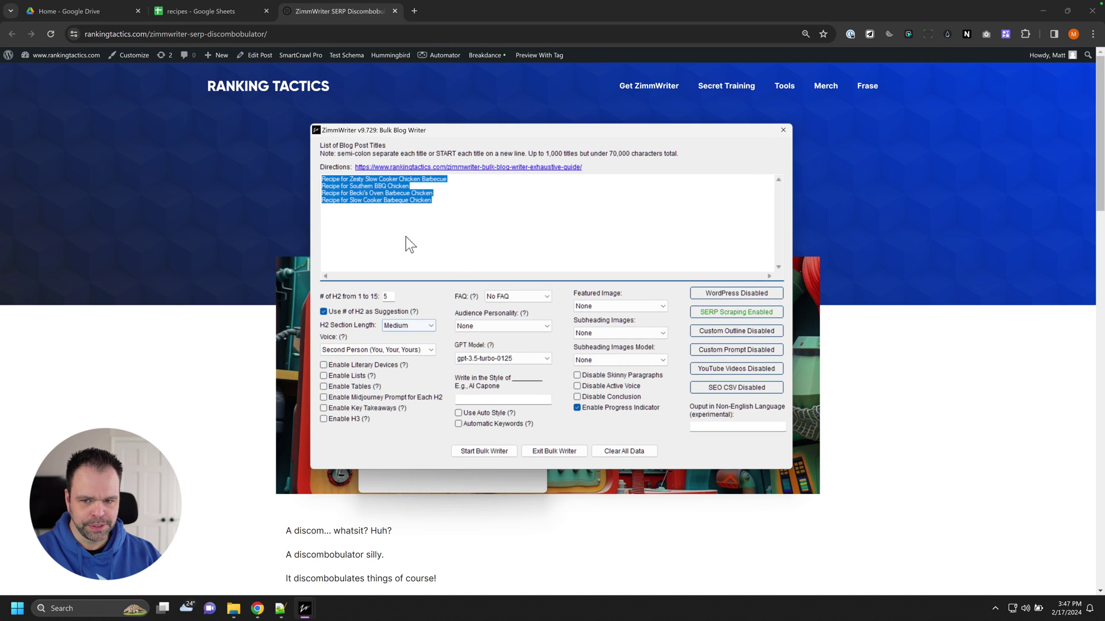
click(429, 219)
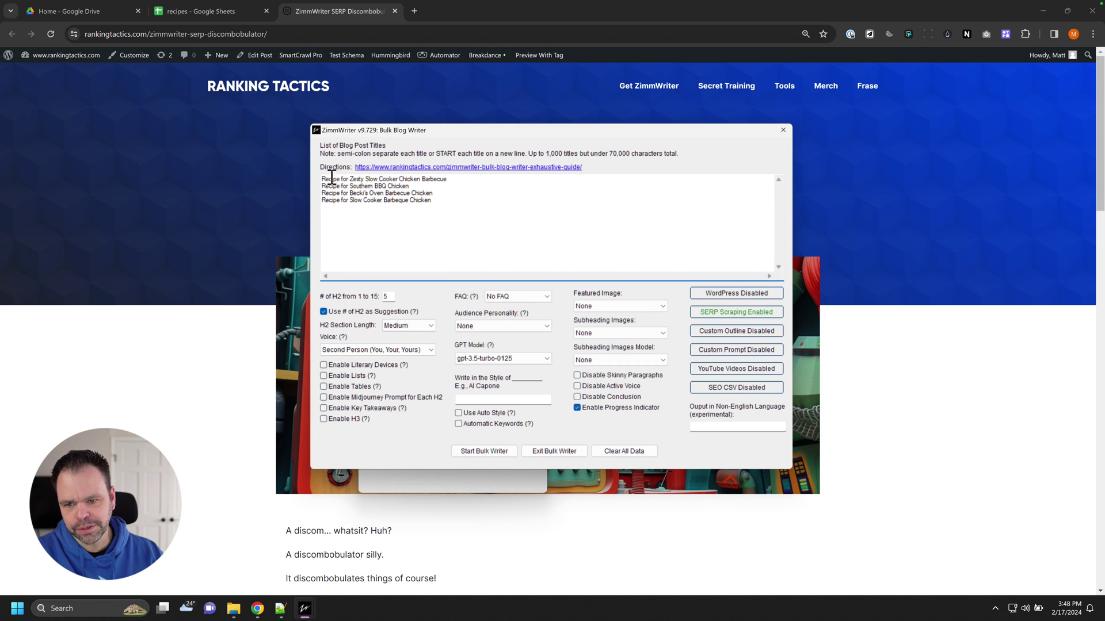
drag(332, 180, 493, 205)
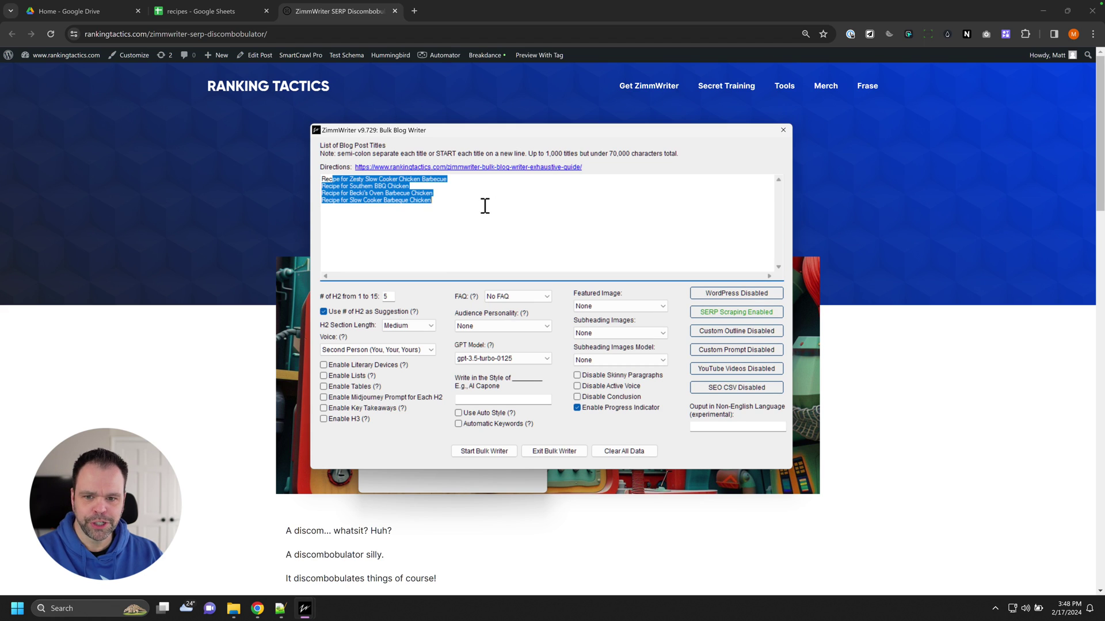
drag(349, 200, 439, 200)
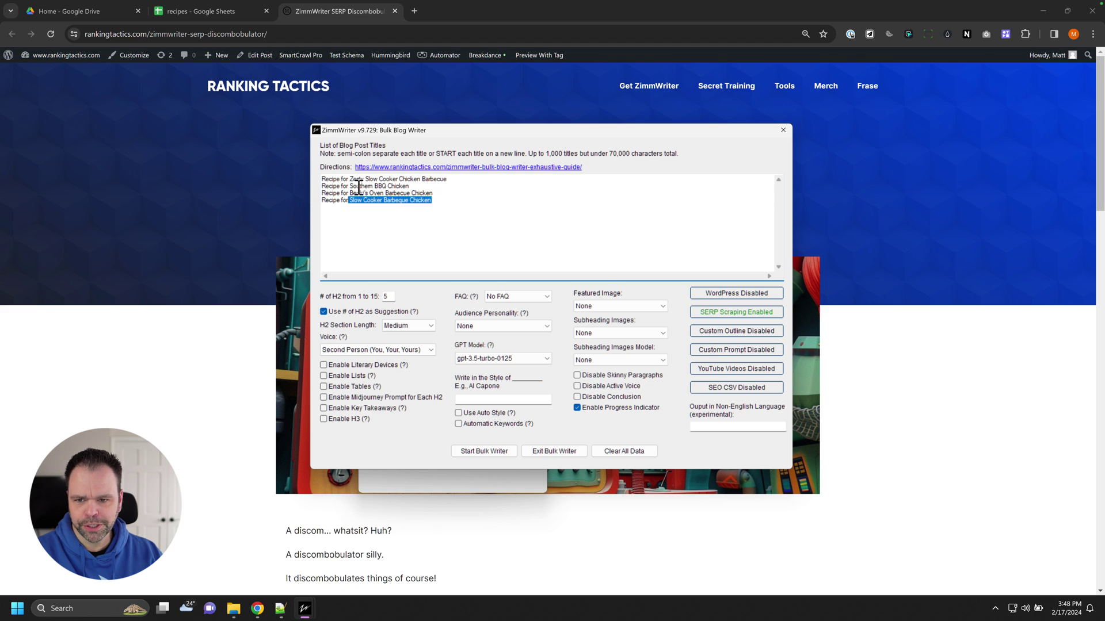
drag(353, 186, 410, 187)
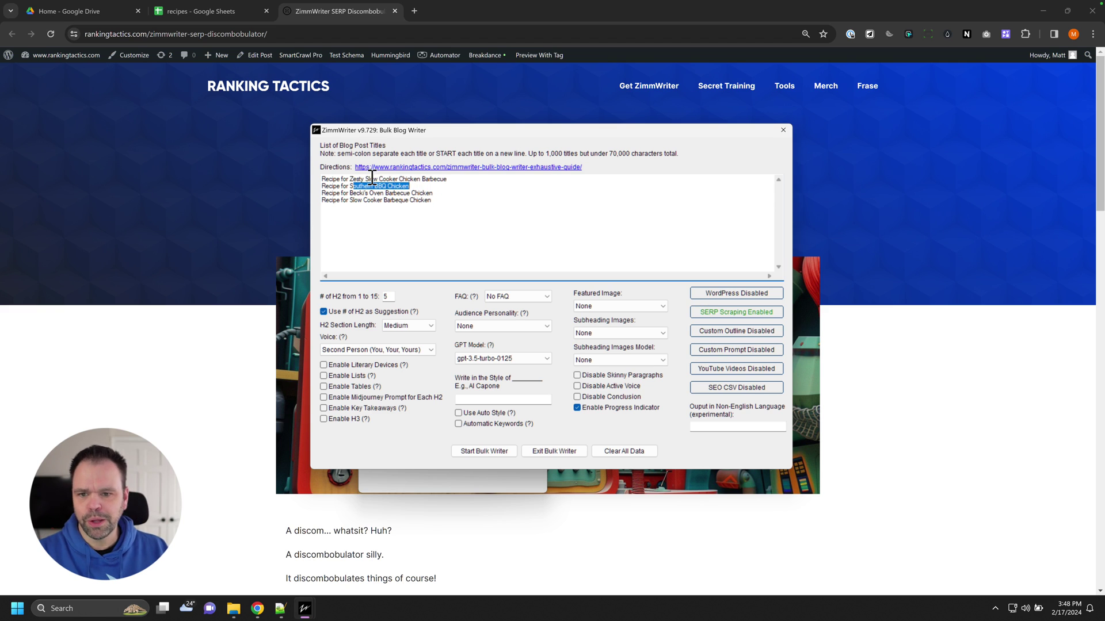
click(440, 214)
key(ctrl+a)
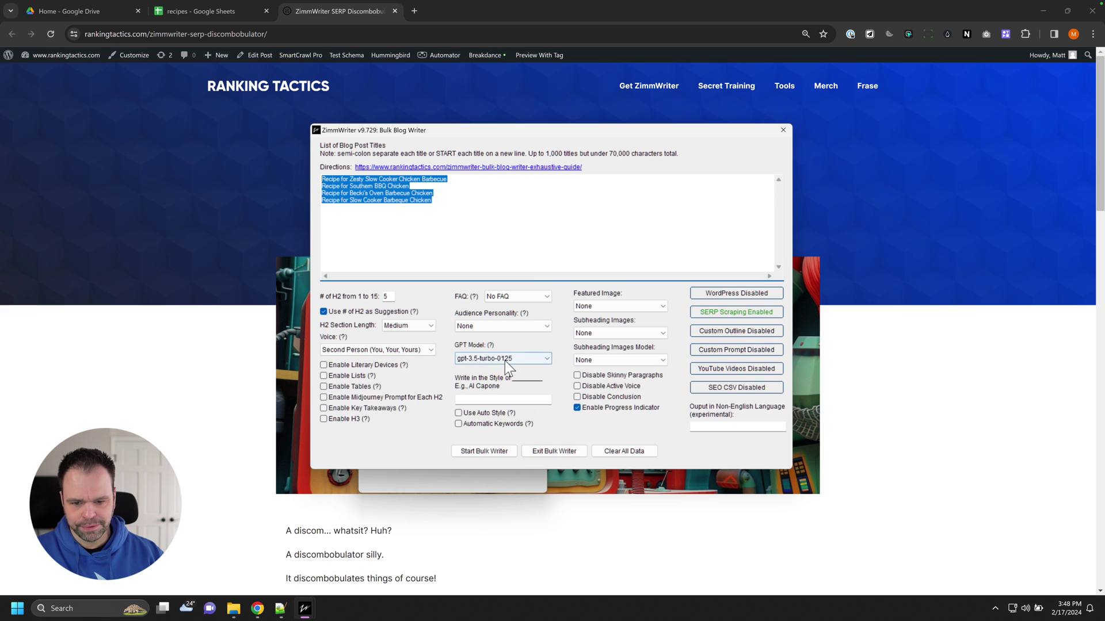
- Review the SERP scraping settings, then close that dialog
click(712, 312)
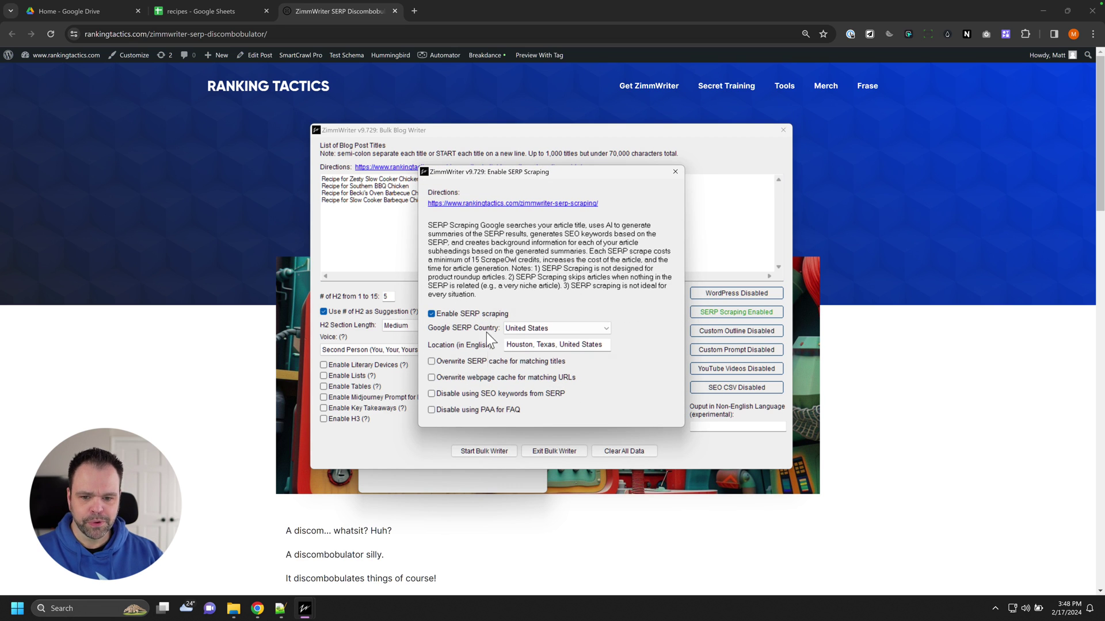
click(677, 172)
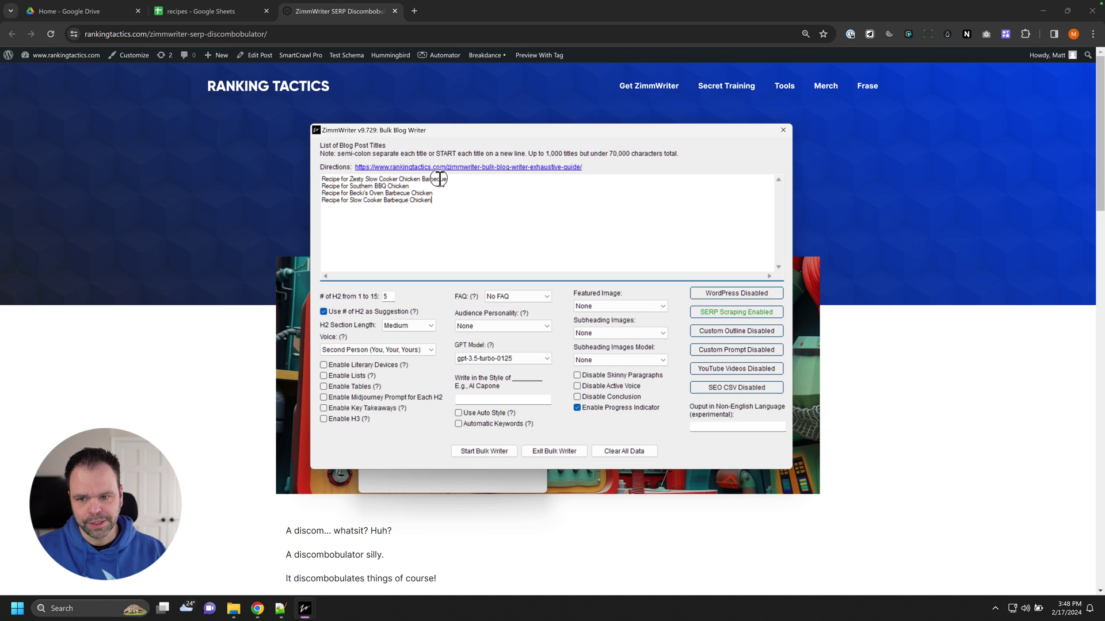
- Select all four recipe titles in the Bulk Blog Writer
drag(448, 179, 321, 179)
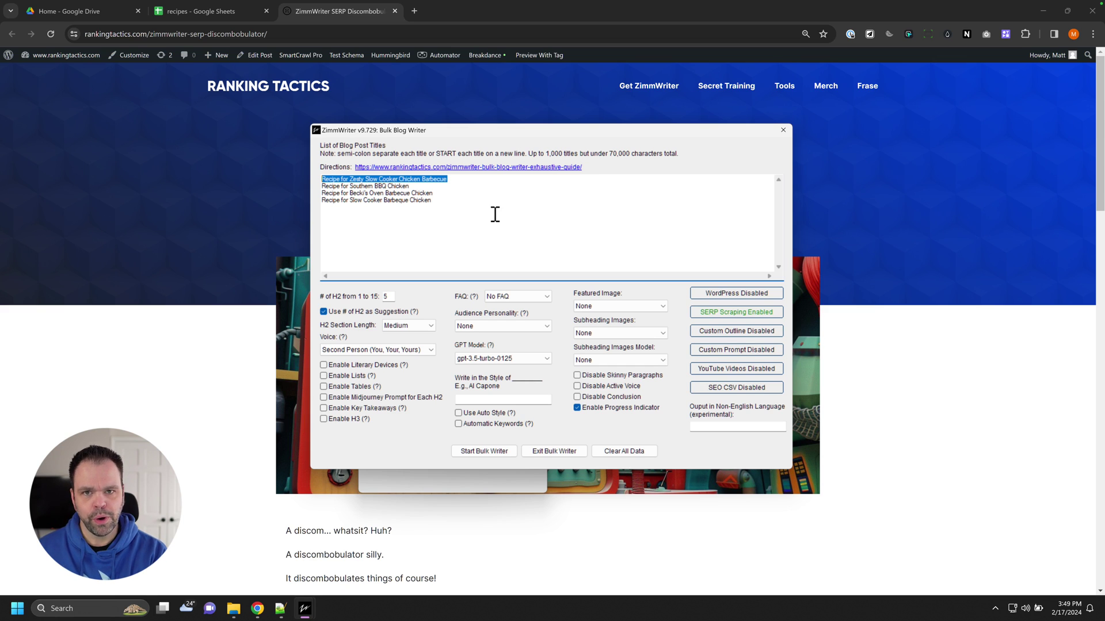
drag(459, 179, 321, 178)
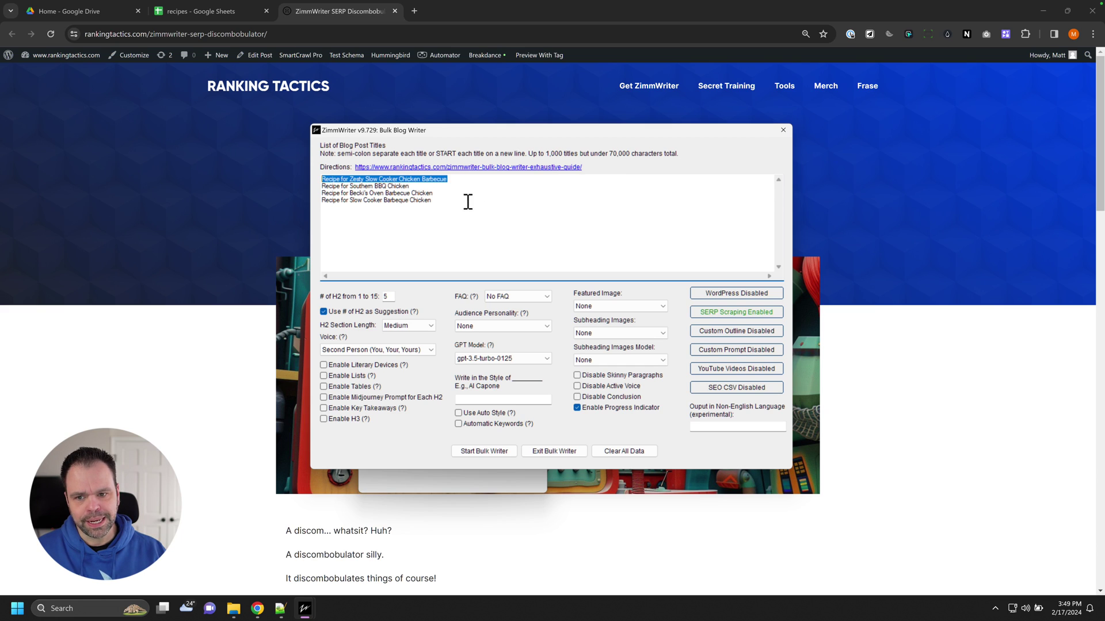
drag(464, 201, 314, 202)
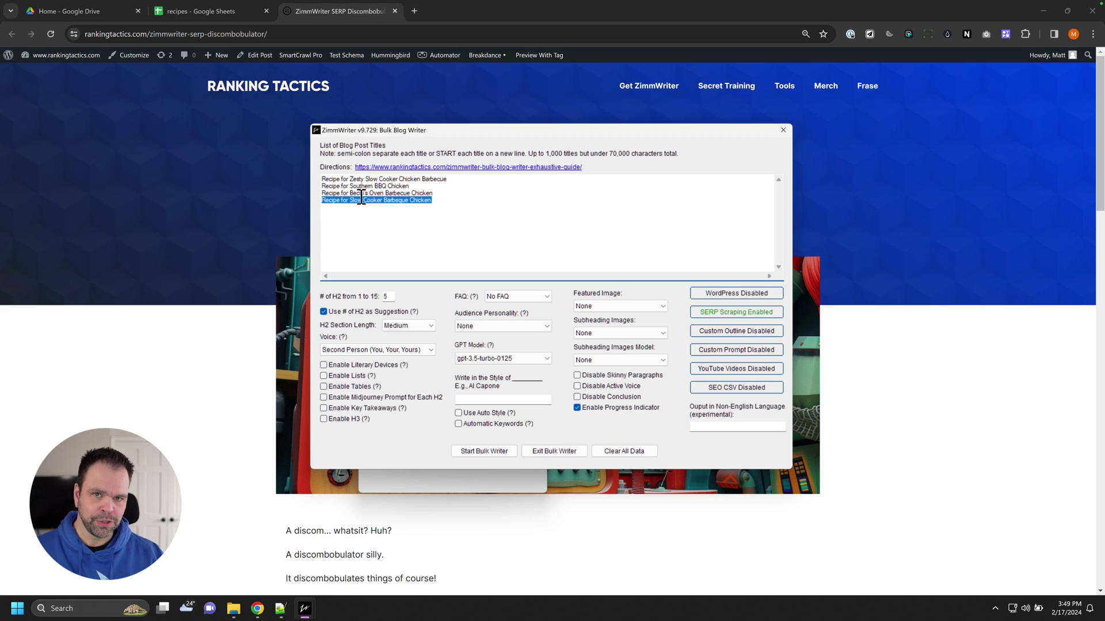
drag(439, 198, 330, 179)
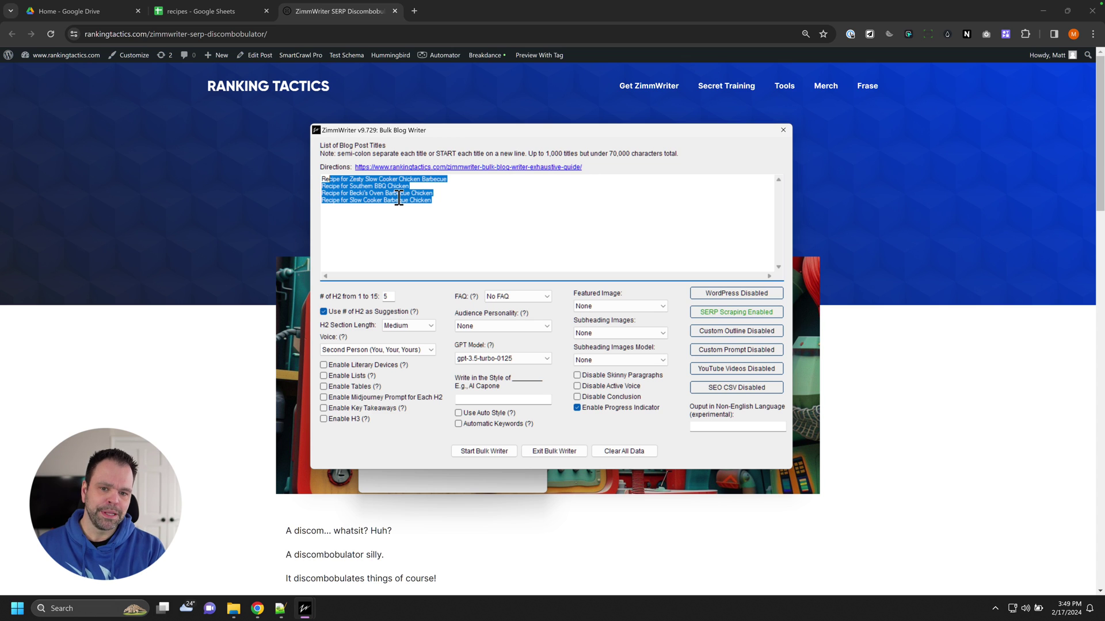
- Close the Bulk Blog Writer and open the SERP Discombobulator from the AI Vault
click(783, 130)
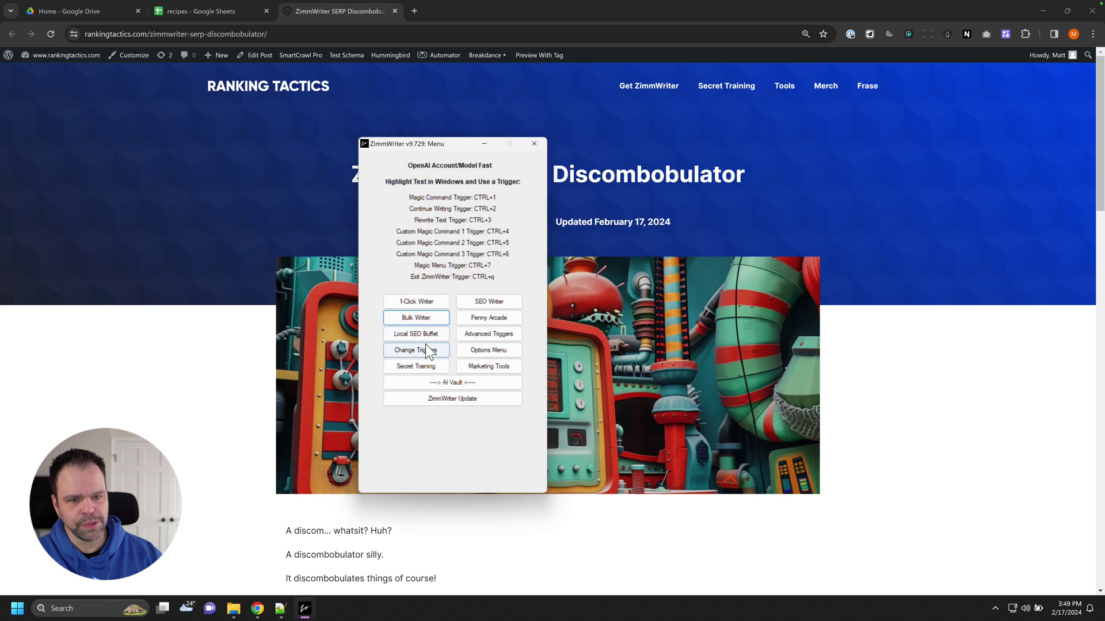
click(452, 386)
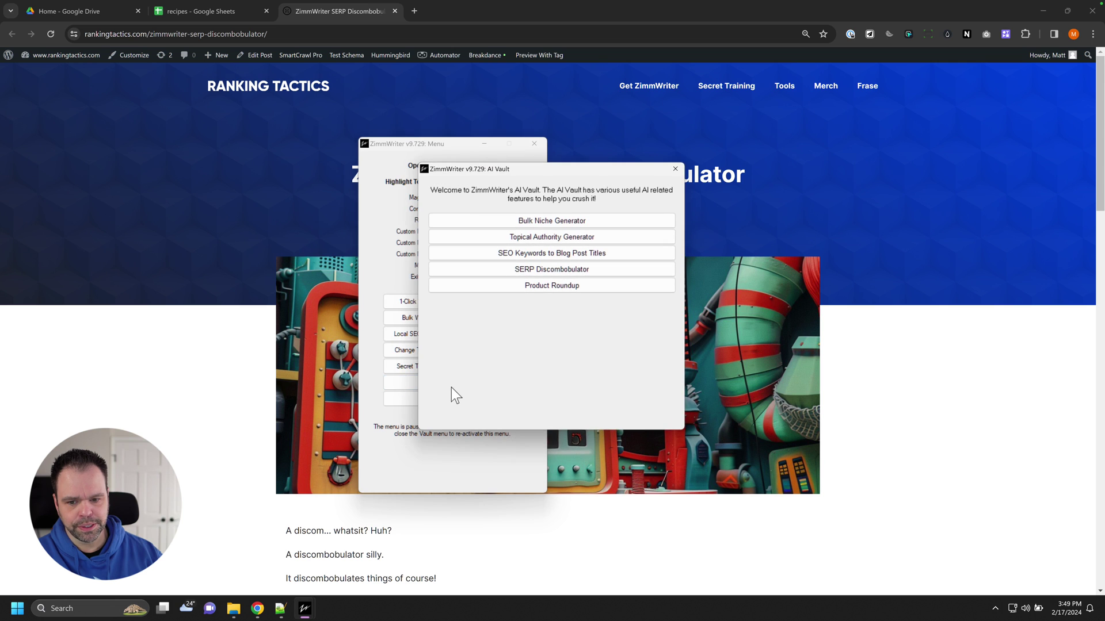
click(532, 269)
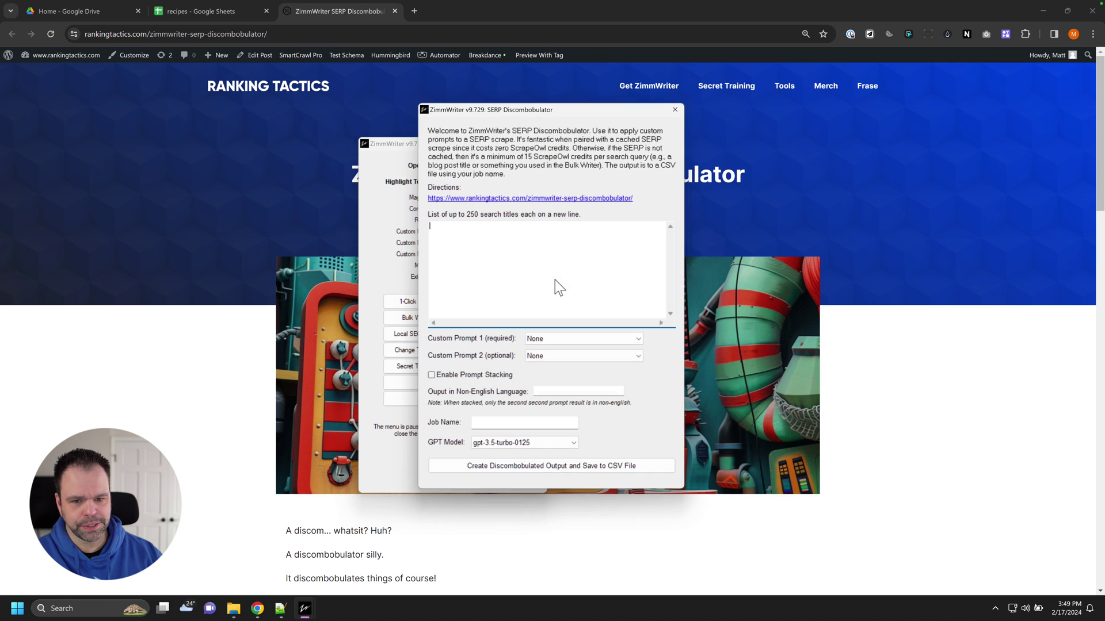
- Highlight the Custom Prompts 1 and 2 format in the docs, then restore the Discombobulator
click(739, 194)
scroll(651, 403, down, 20)
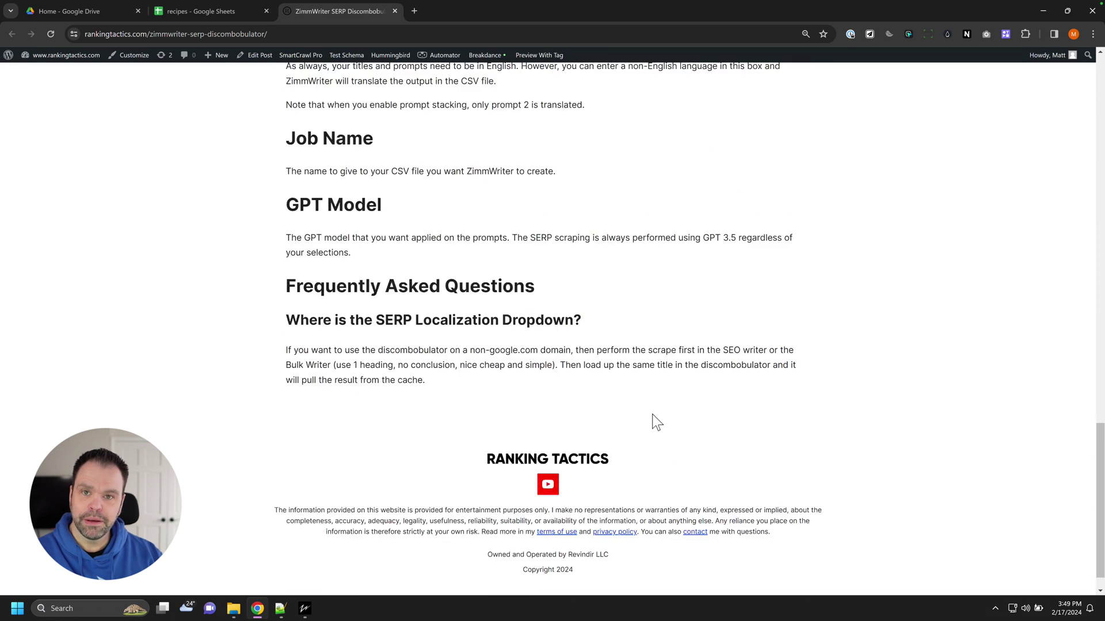
scroll(650, 417, up, 20)
scroll(649, 414, down, 14)
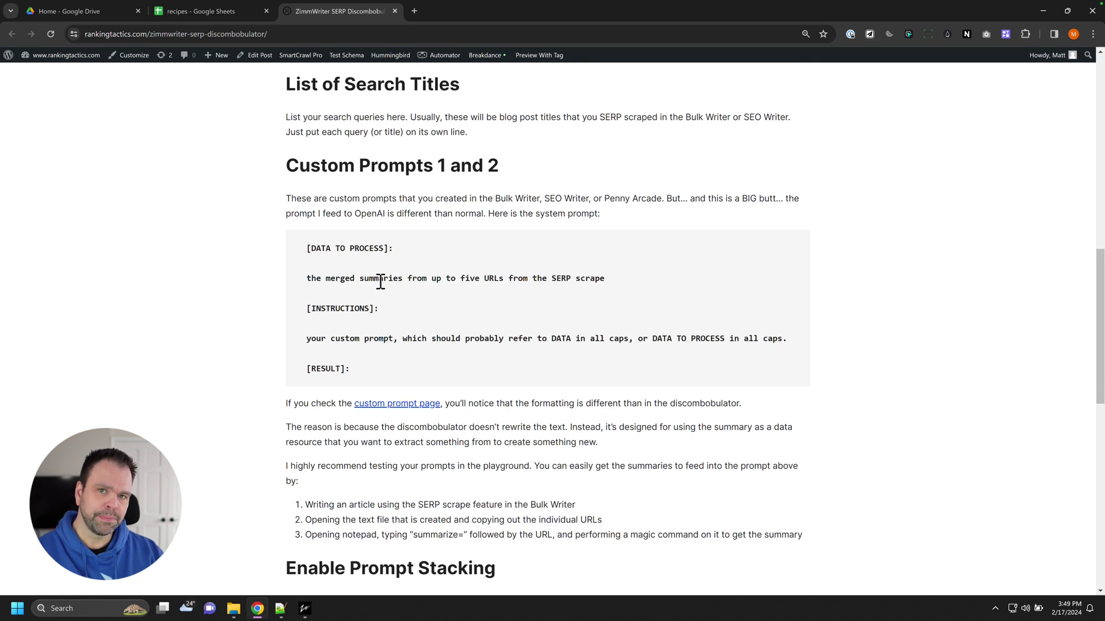
drag(307, 249, 390, 387)
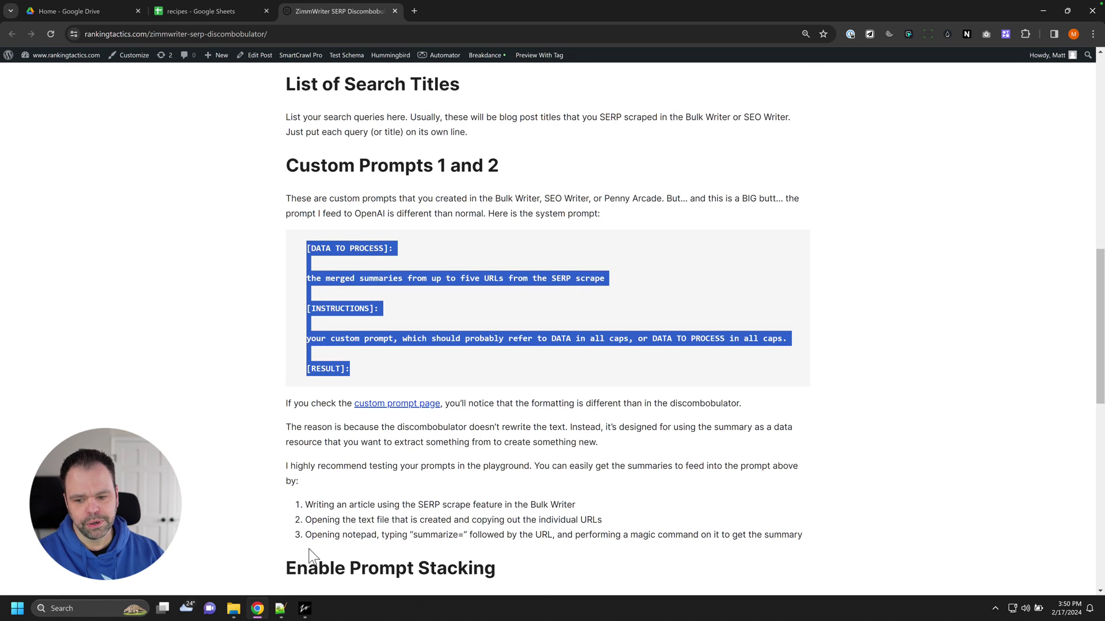
click(304, 605)
click(332, 554)
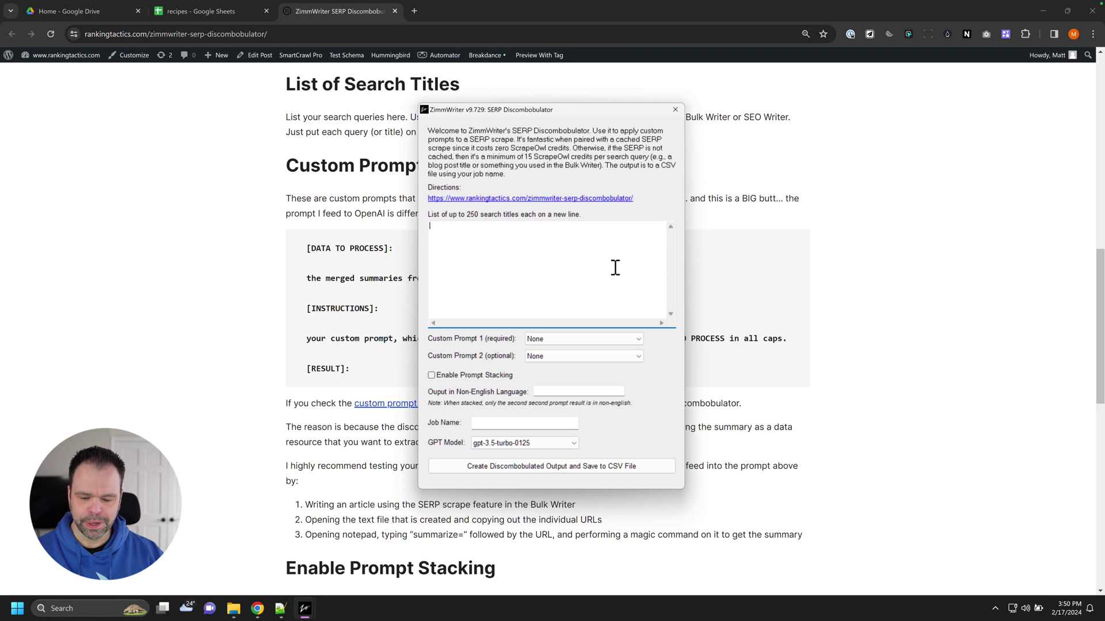
- Paste the four recipe titles into the Discombobulator's search list
text(Recipe for Tasty Slow Cooker Chicken Barbecue Recipe for Southern BBQ Chicken Recipe for Becki's Oven Barbecue Chicken Recipe for Slow Cooker Barbeque Chicken)
drag(562, 227, 426, 226)
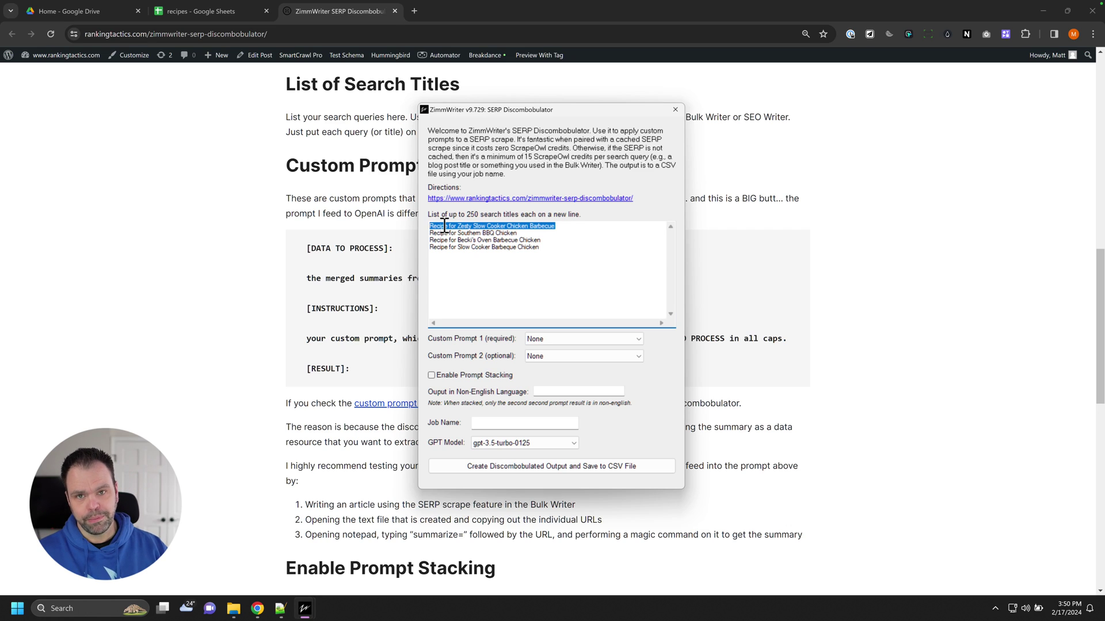
click(542, 243)
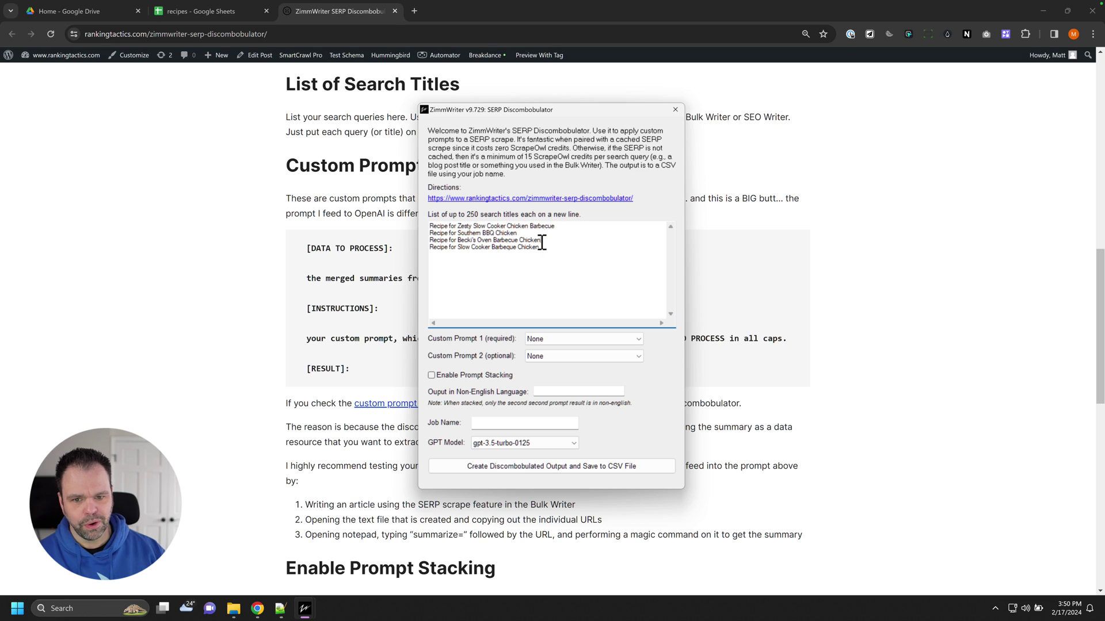
drag(545, 248, 432, 219)
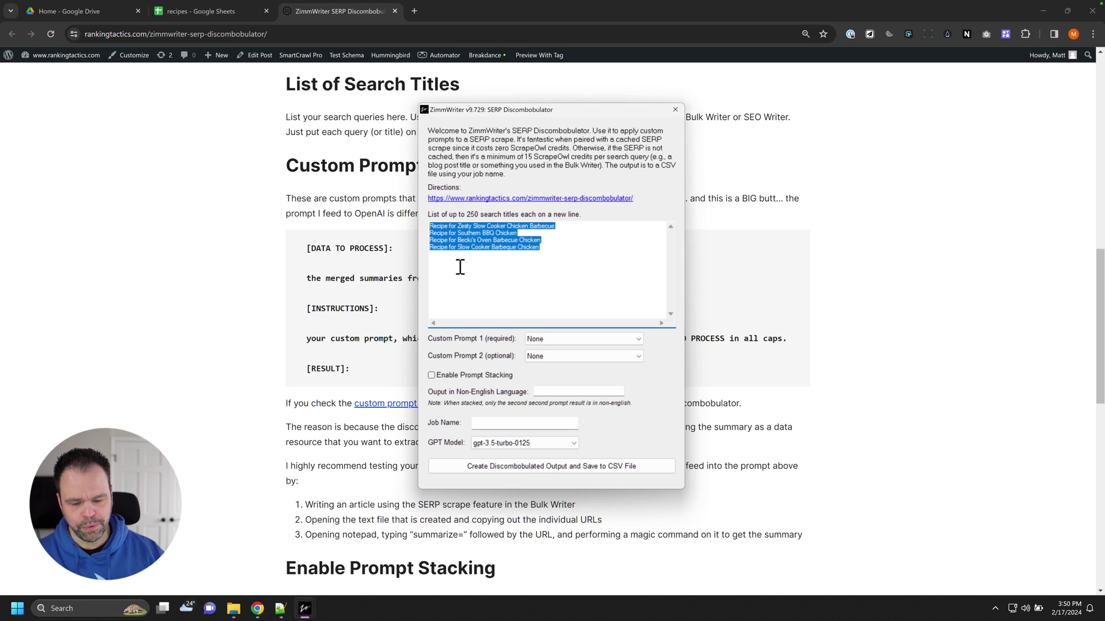
- Browse the Custom Prompt 1 choices, leaving it set to None
click(561, 340)
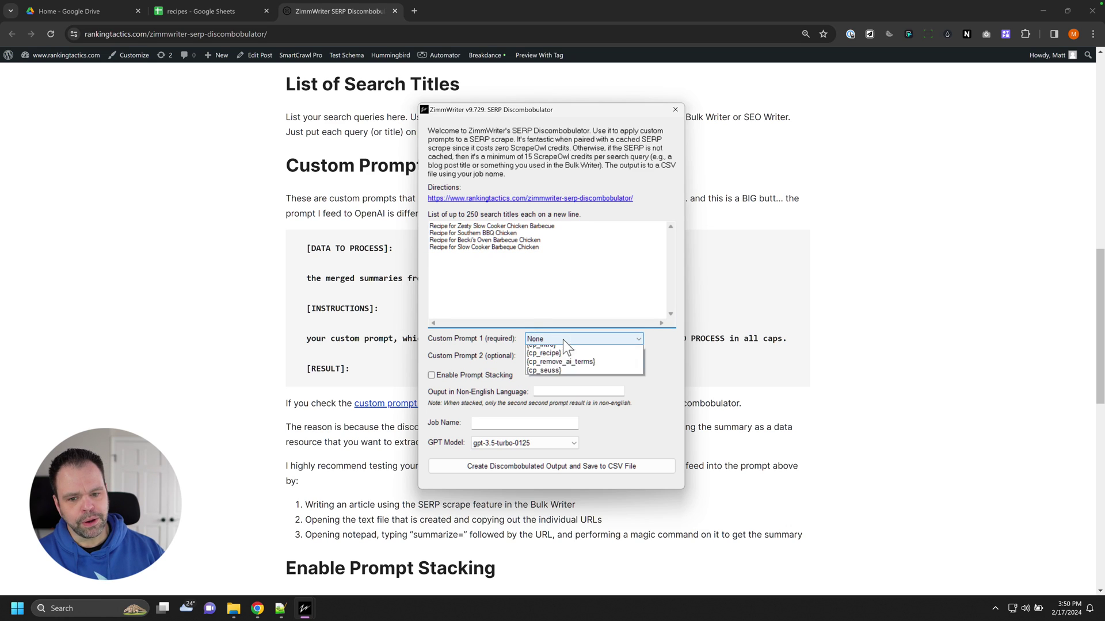
click(512, 339)
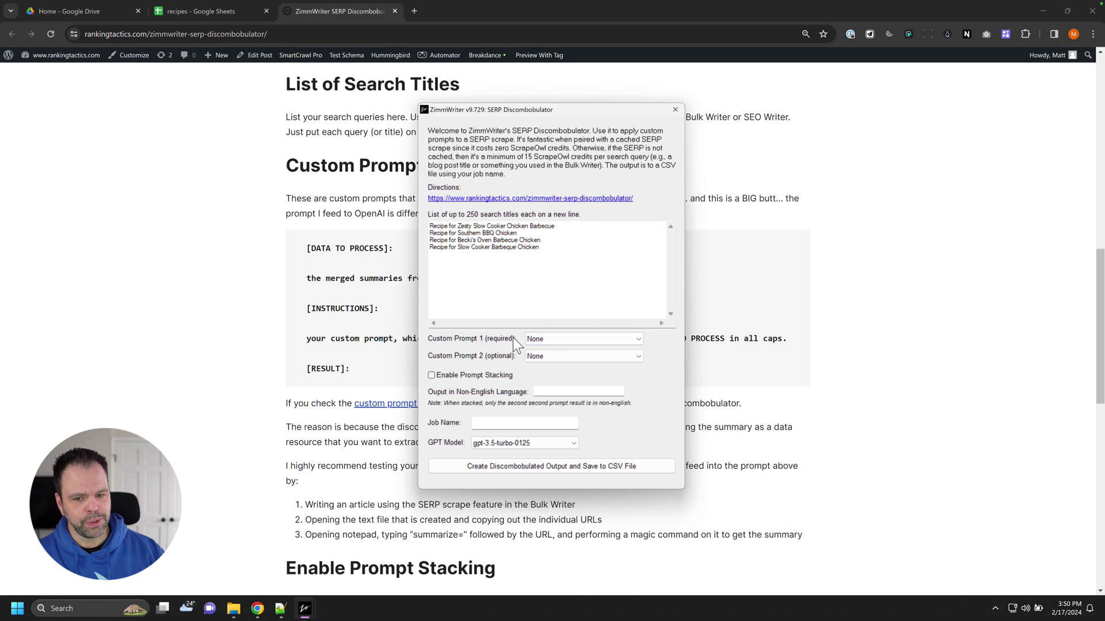
click(572, 337)
click(575, 300)
click(578, 298)
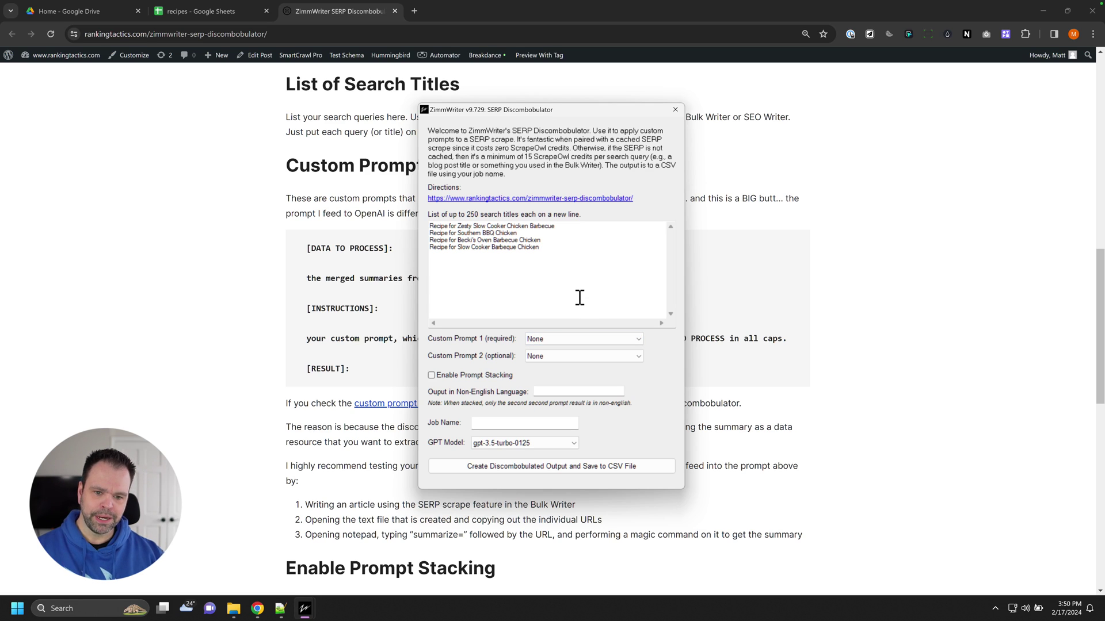
- Close the Discombobulator and open the Bulk Blog Writer's custom prompt settings
click(675, 109)
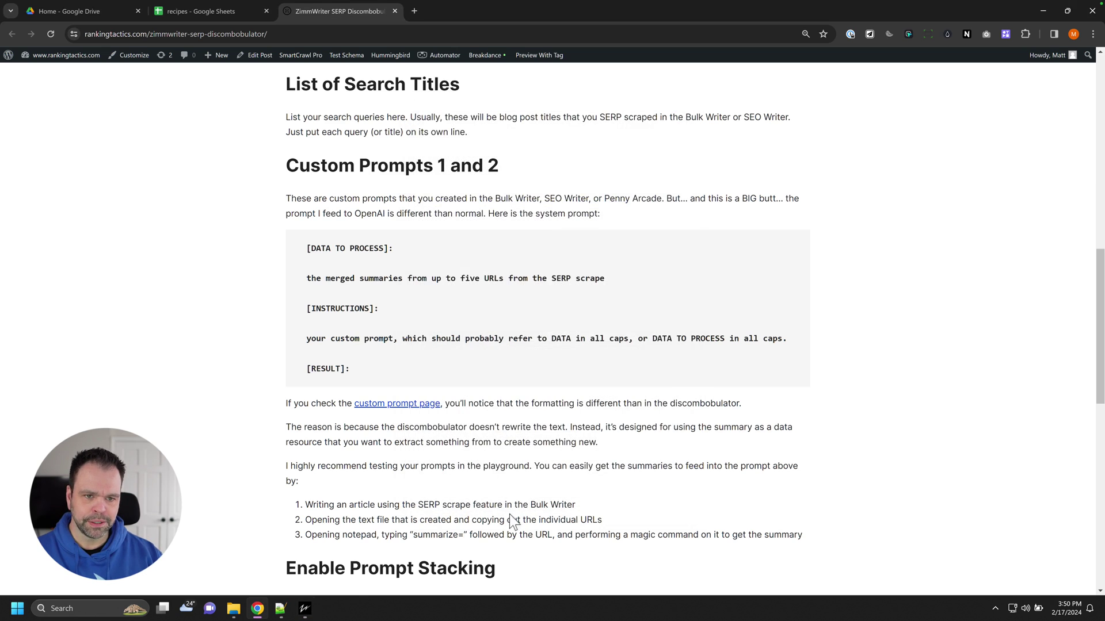
click(303, 615)
click(430, 319)
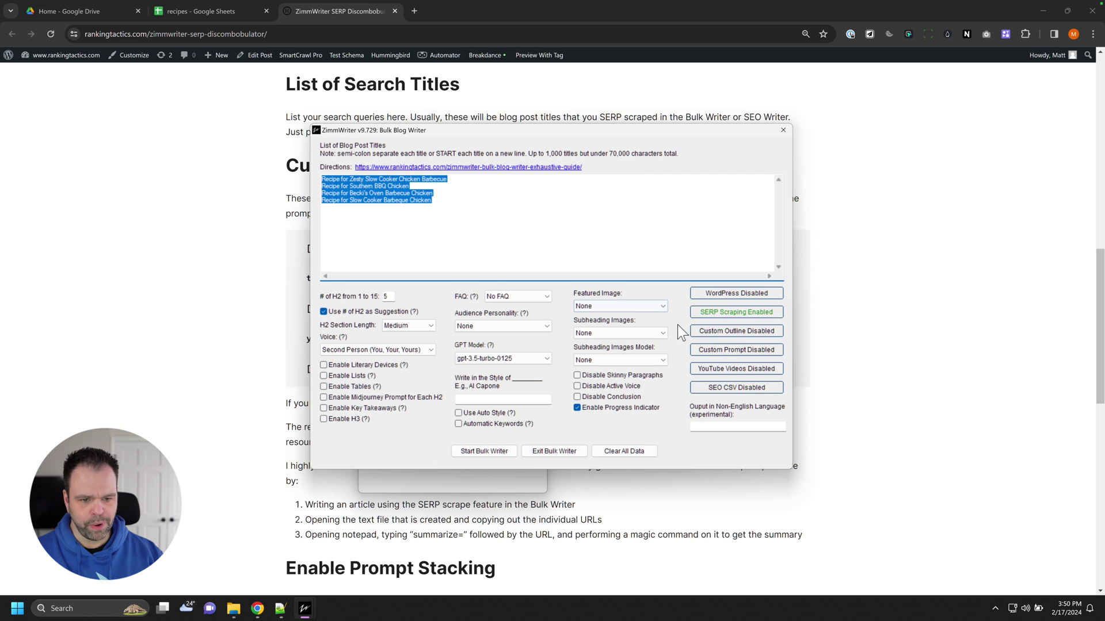
click(728, 349)
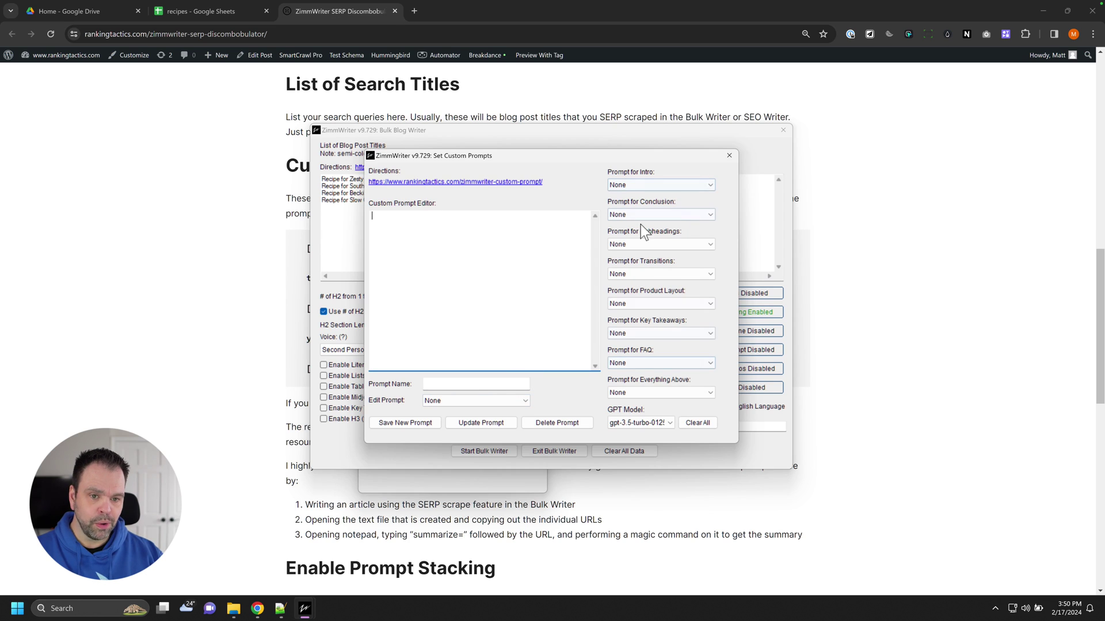
drag(609, 156, 649, 212)
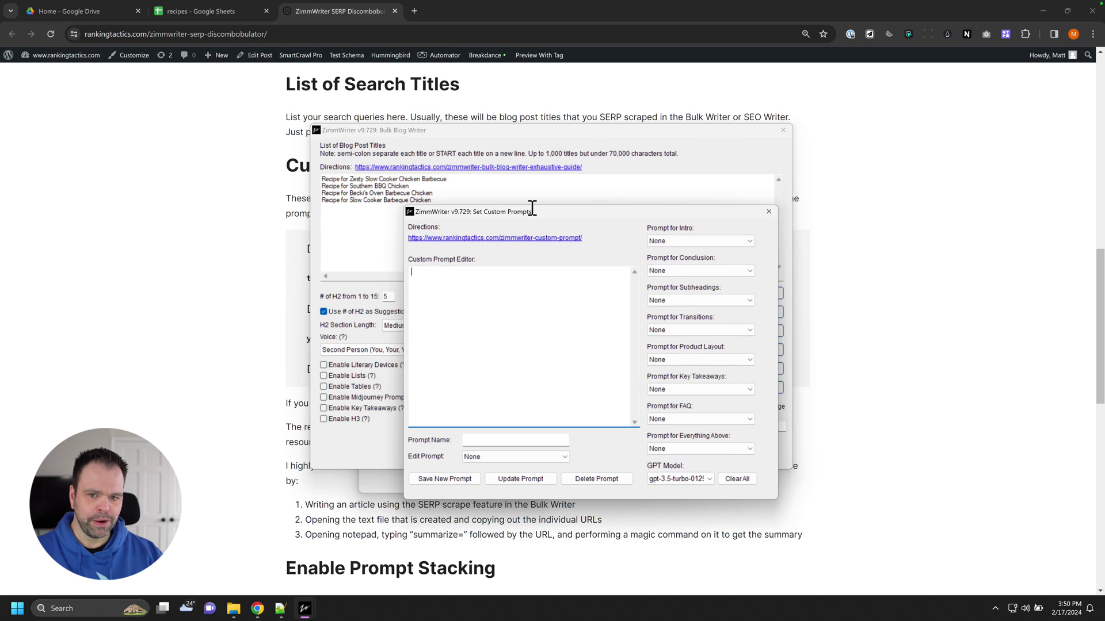
drag(532, 208, 492, 164)
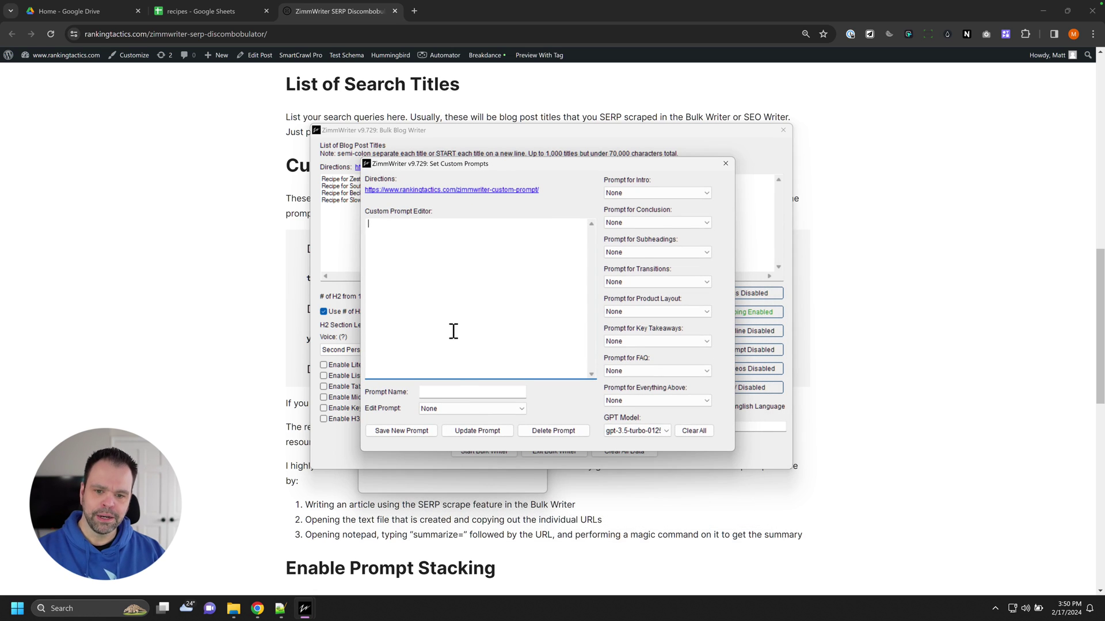
- Load the {cp_recipe} prompt and save it with Update Prompt
click(457, 410)
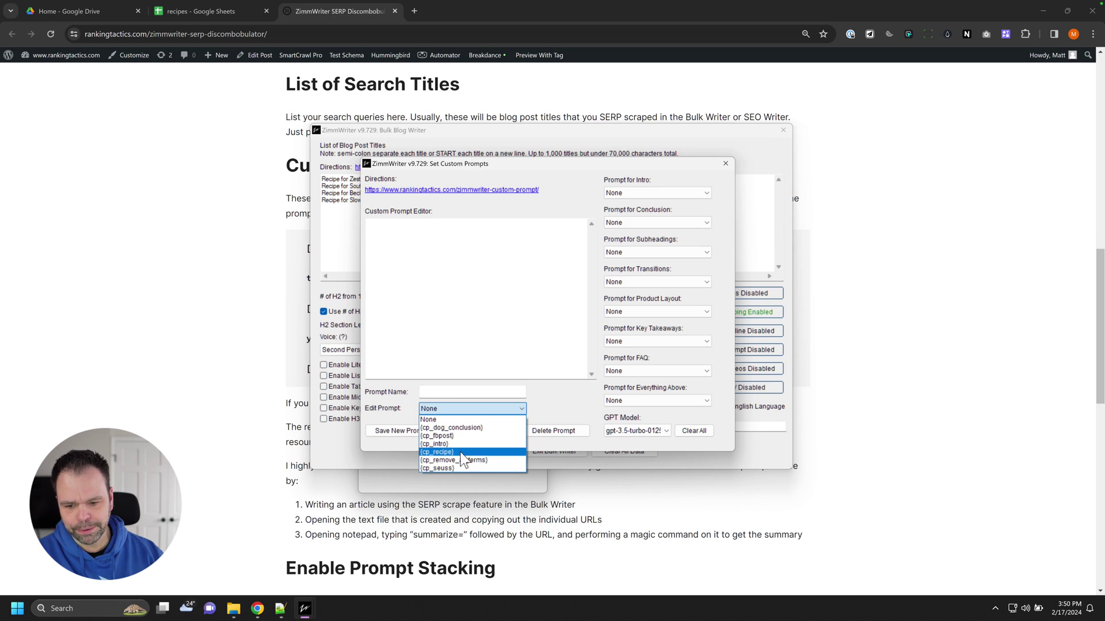
click(444, 453)
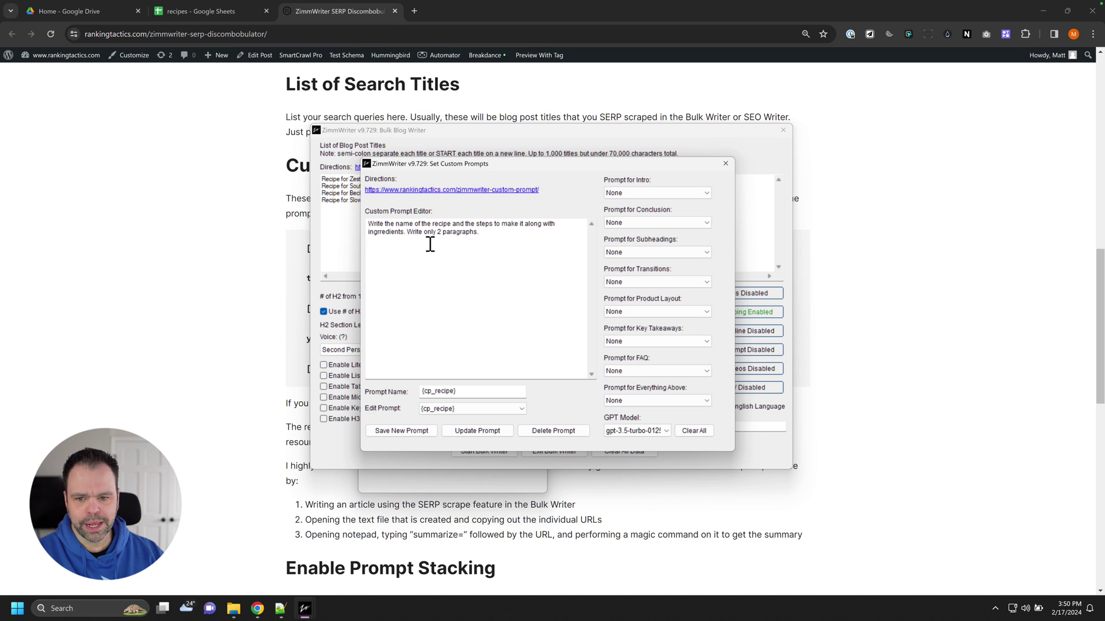
click(389, 234)
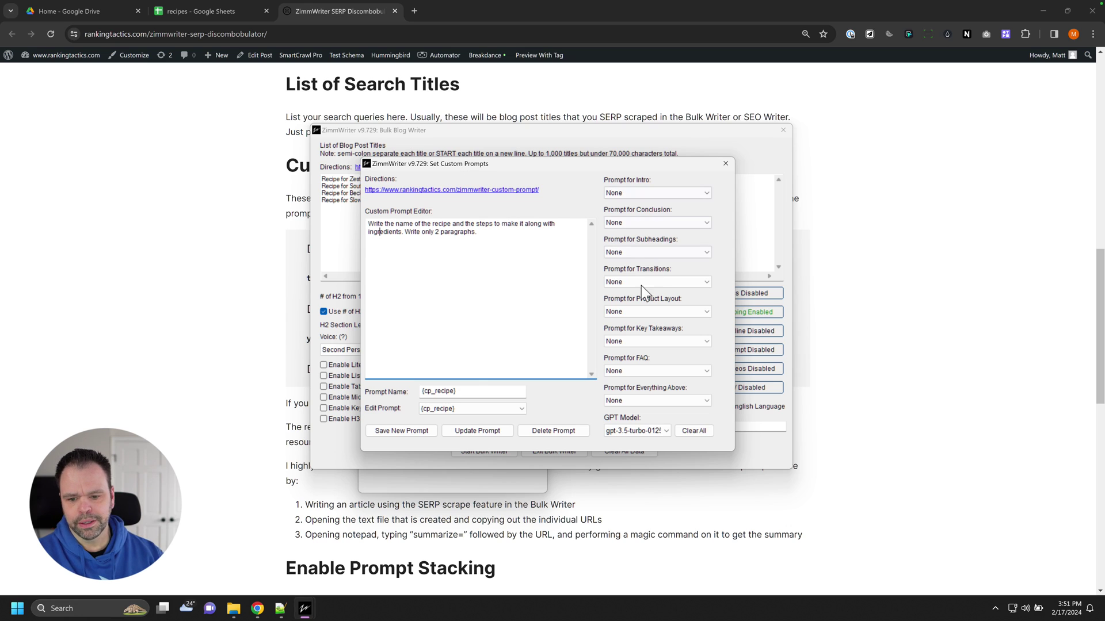
click(460, 431)
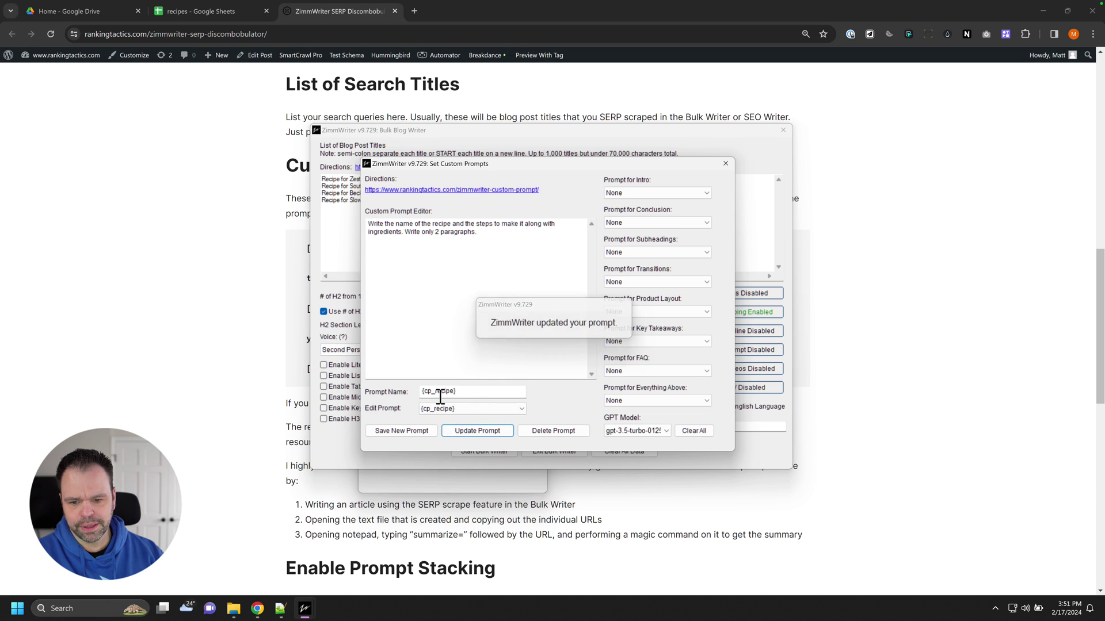
- Review the {cp_fbpost} prompt text, then close the prompt editor and Bulk Blog Writer
click(457, 410)
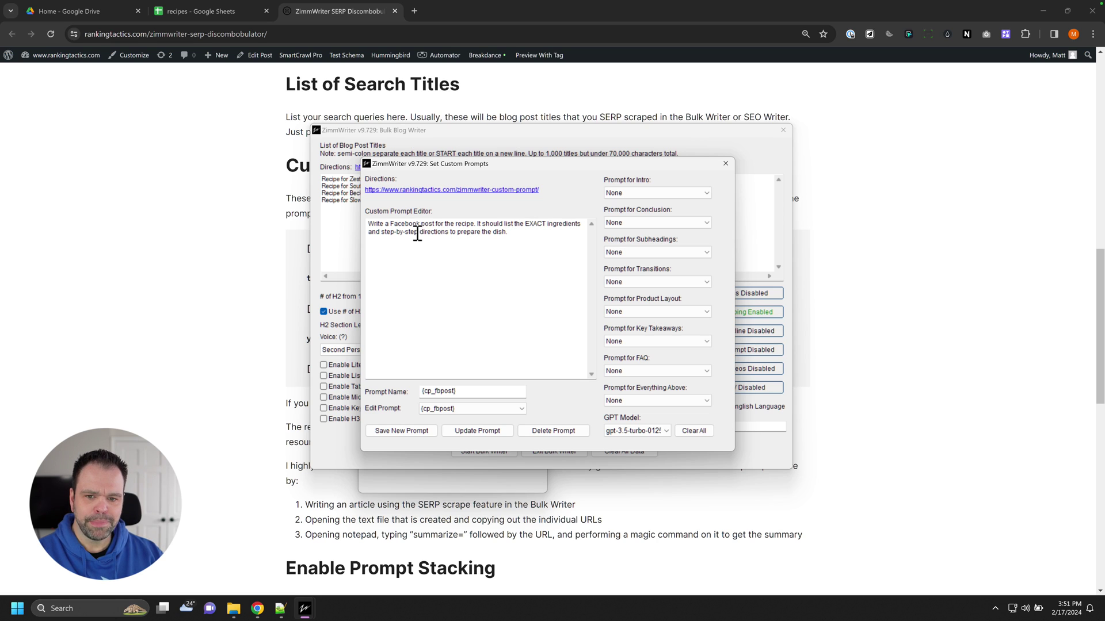
drag(415, 232, 540, 225)
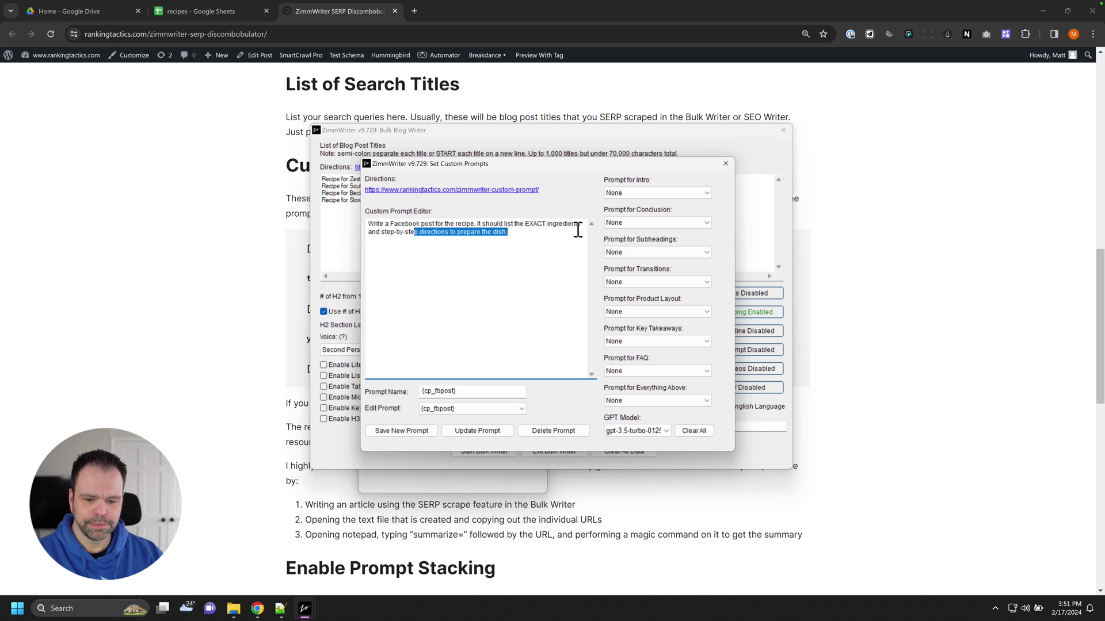
click(726, 164)
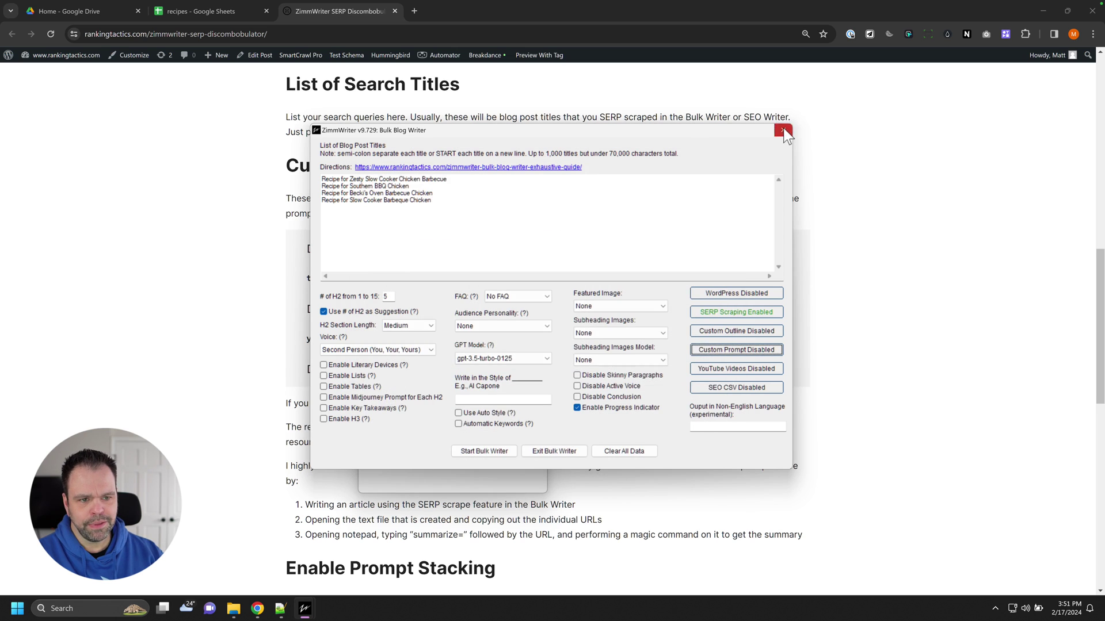
click(782, 130)
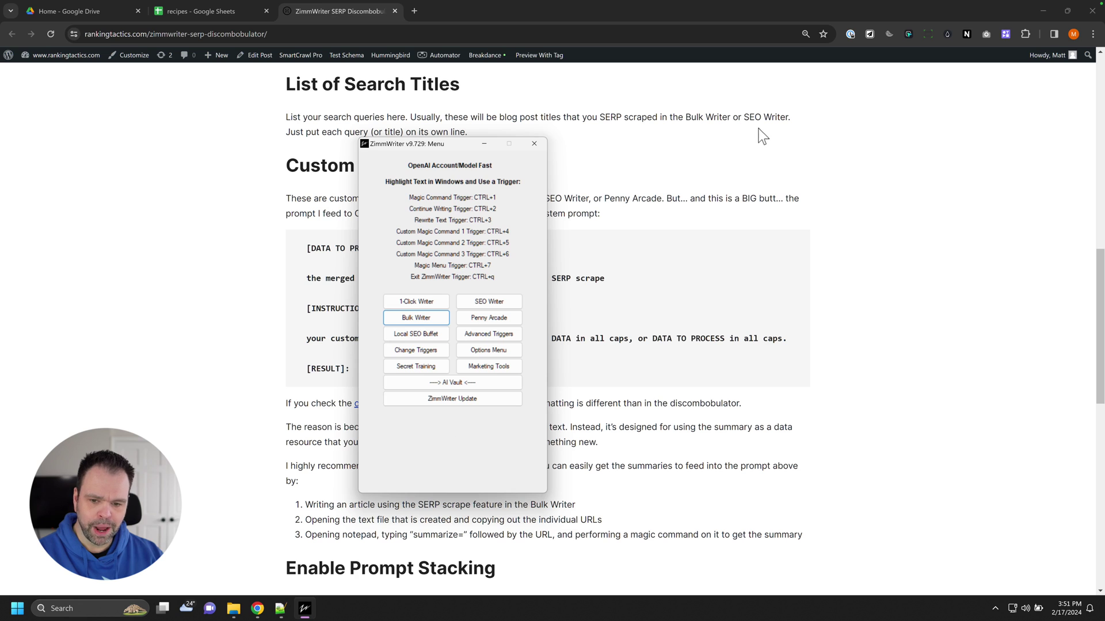
- Reopen the SERP Discombobulator, paste the recipe titles, and delete the last two
click(450, 382)
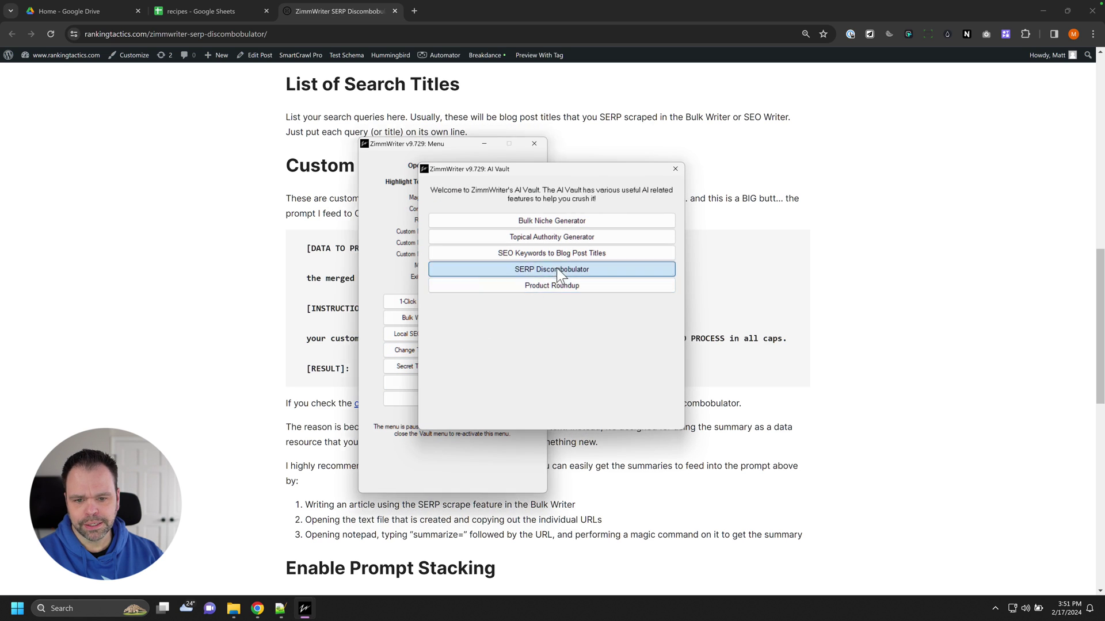
click(557, 268)
right_click(469, 237)
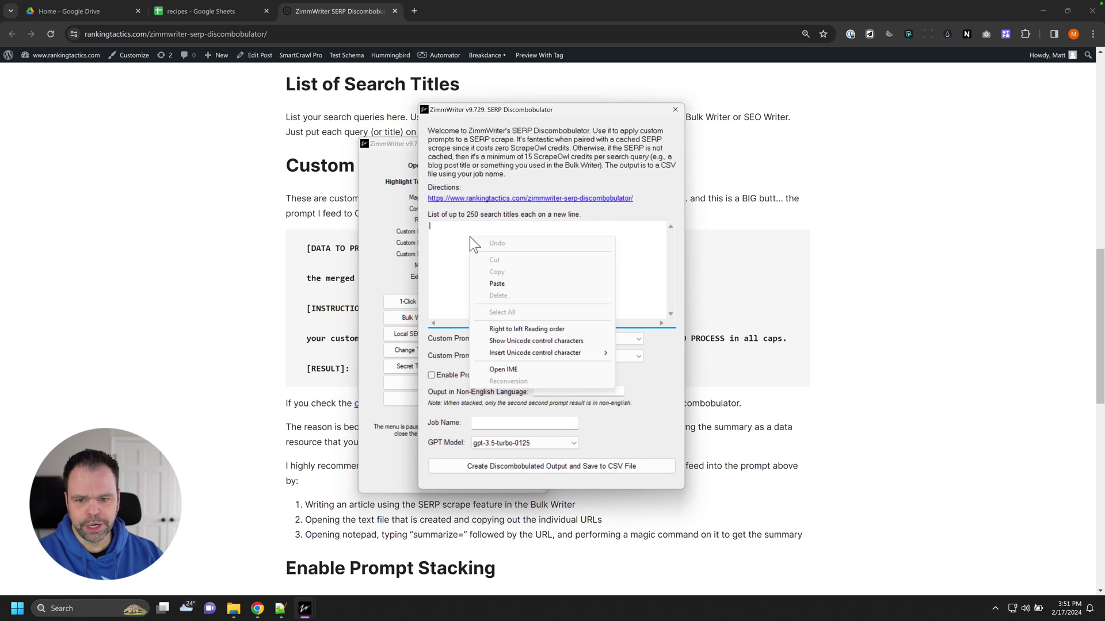
click(512, 286)
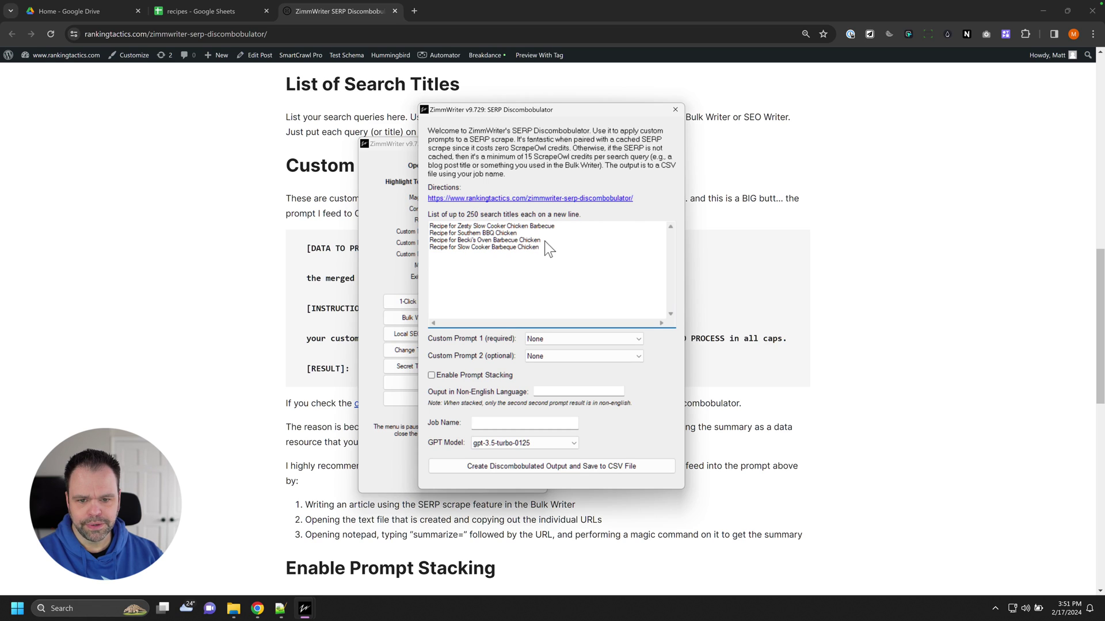
drag(544, 247, 430, 240)
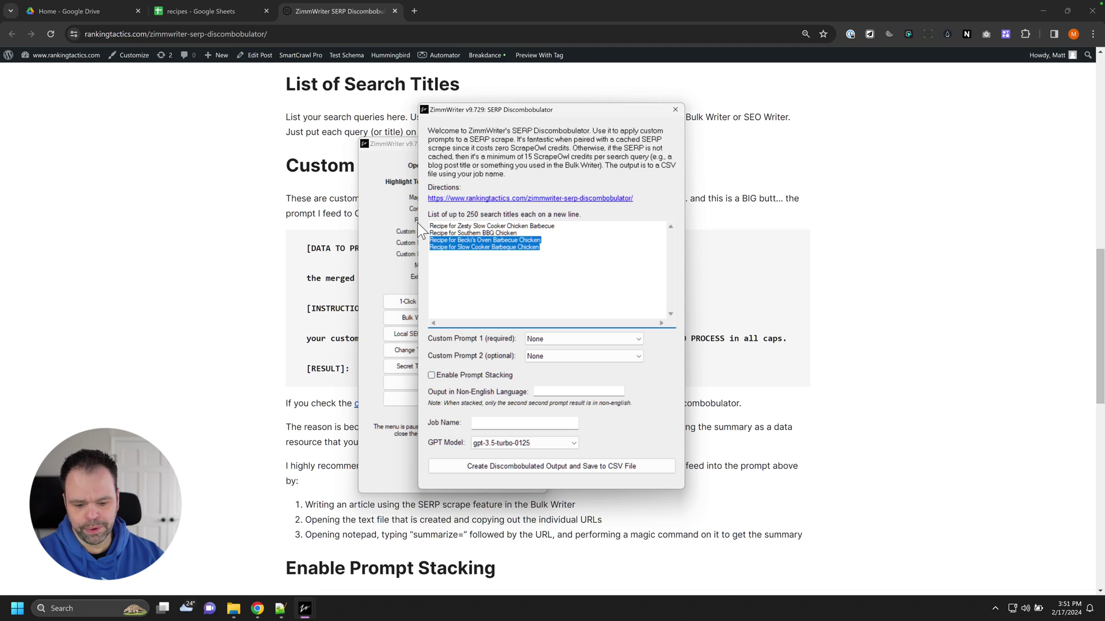
key(BackSpace)
key(BackSpace)
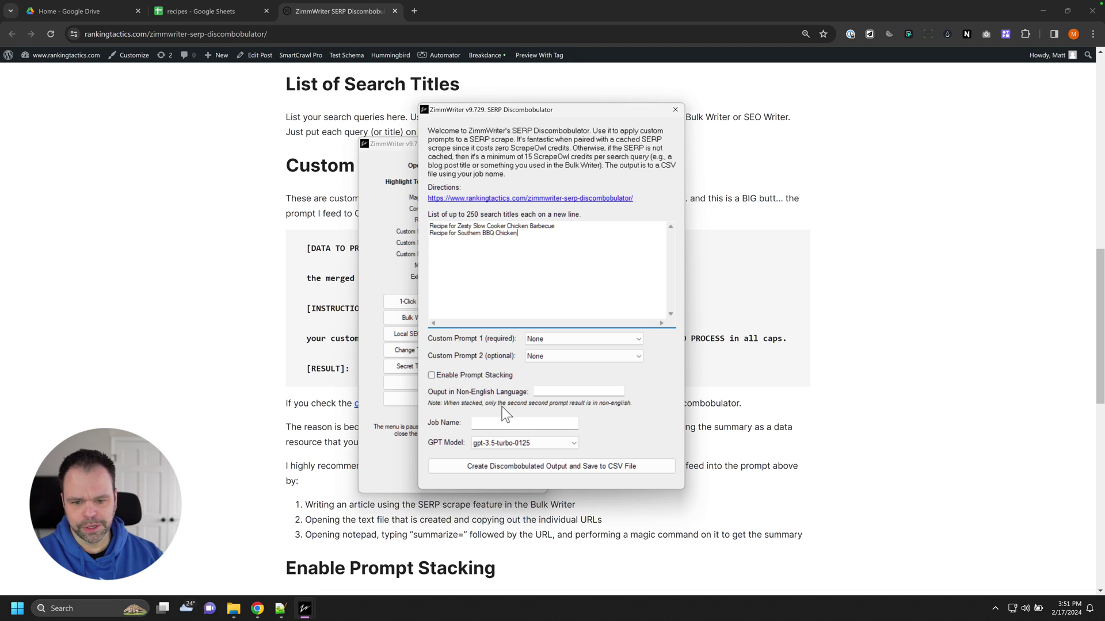
- Set Custom Prompt 1 to {cp_recipe} and Custom Prompt 2 to {cp_fbpost}
click(567, 341)
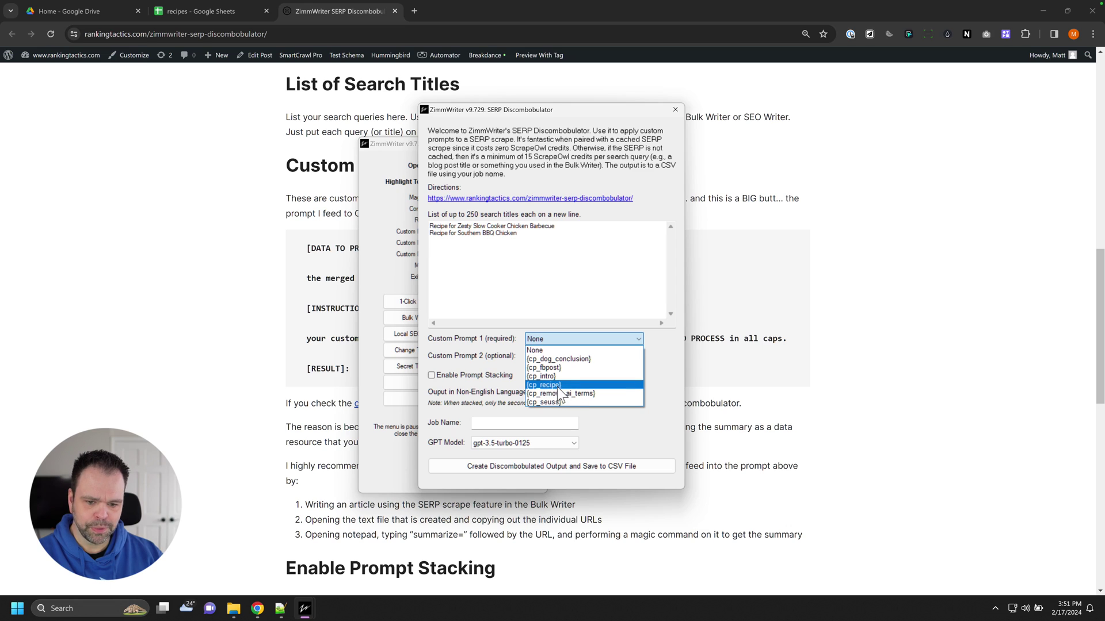
click(549, 386)
click(564, 356)
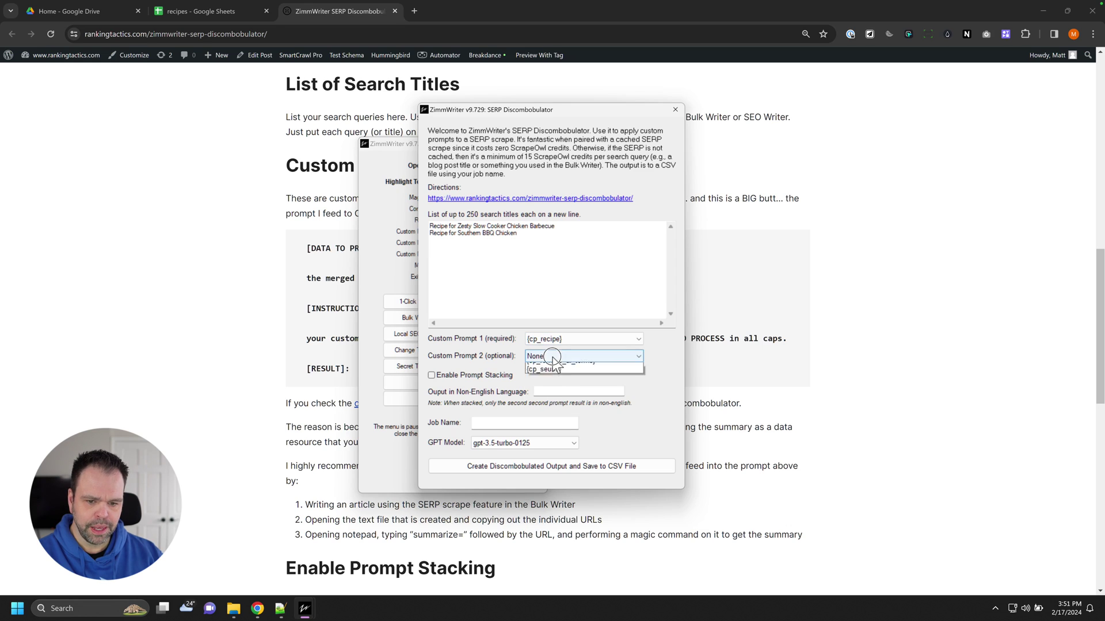
click(556, 385)
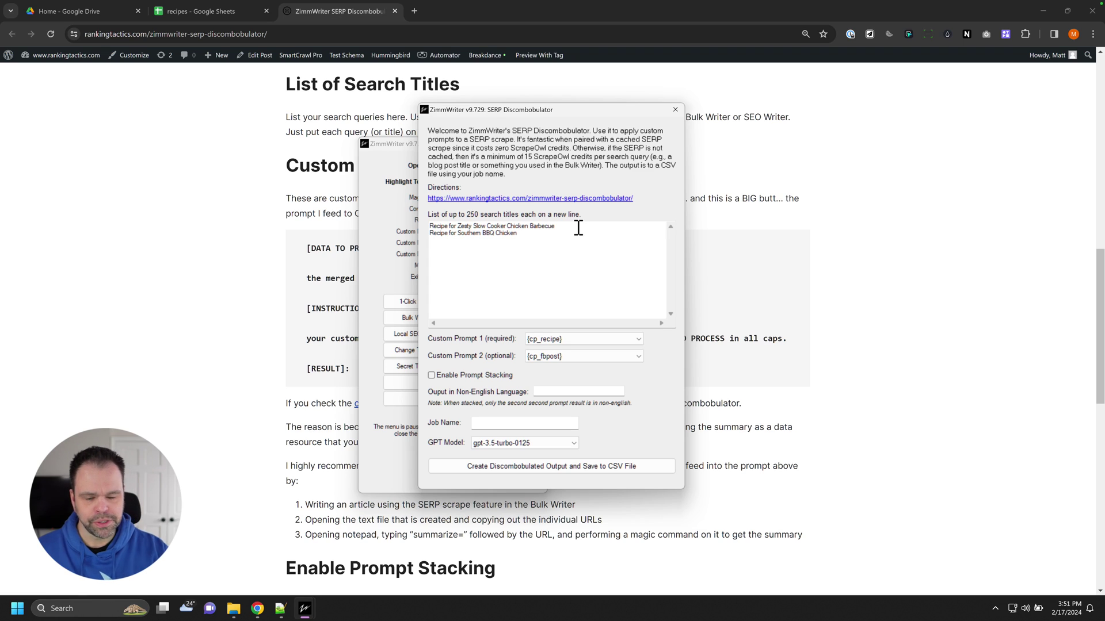
- Check the first recipe title and confirm {cp_recipe} and {cp_fbpost} as the two prompts
drag(576, 228, 397, 212)
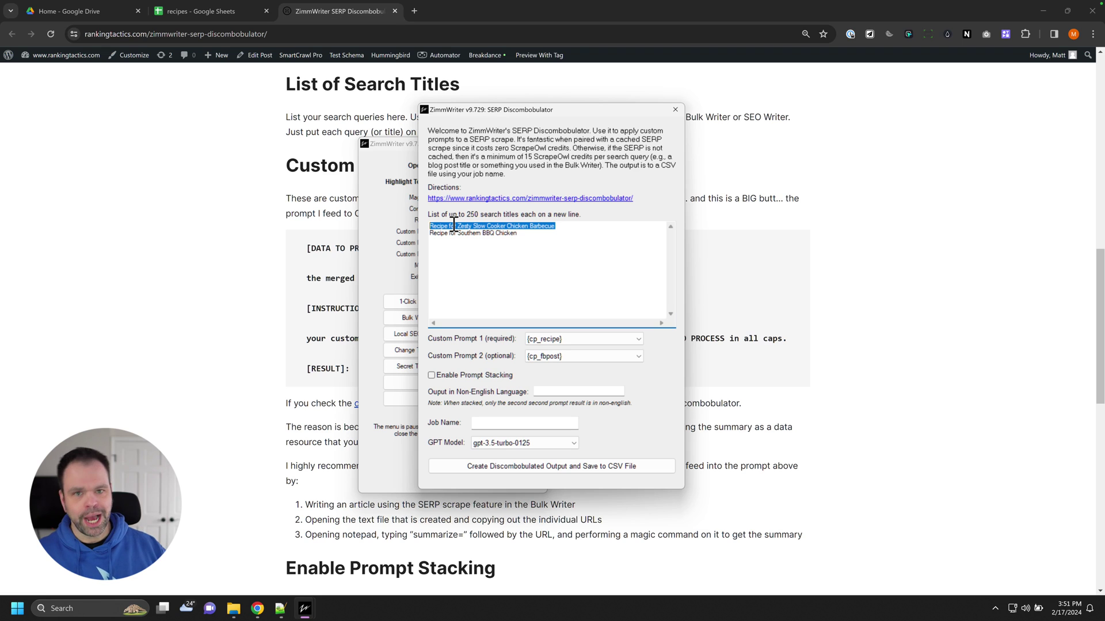
click(576, 339)
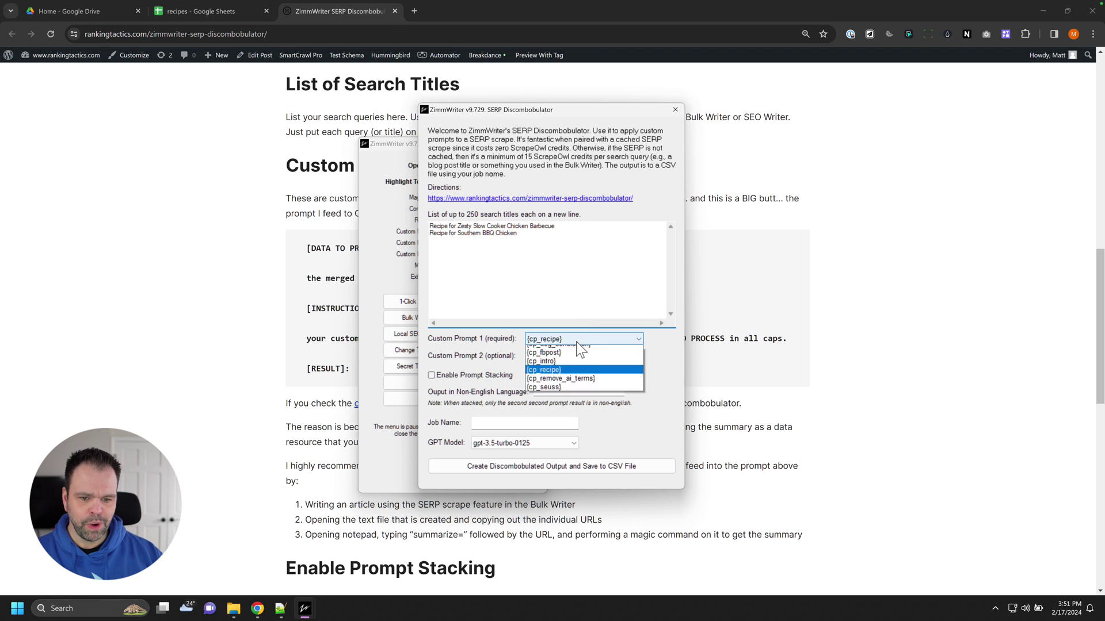
click(578, 344)
drag(568, 227, 405, 214)
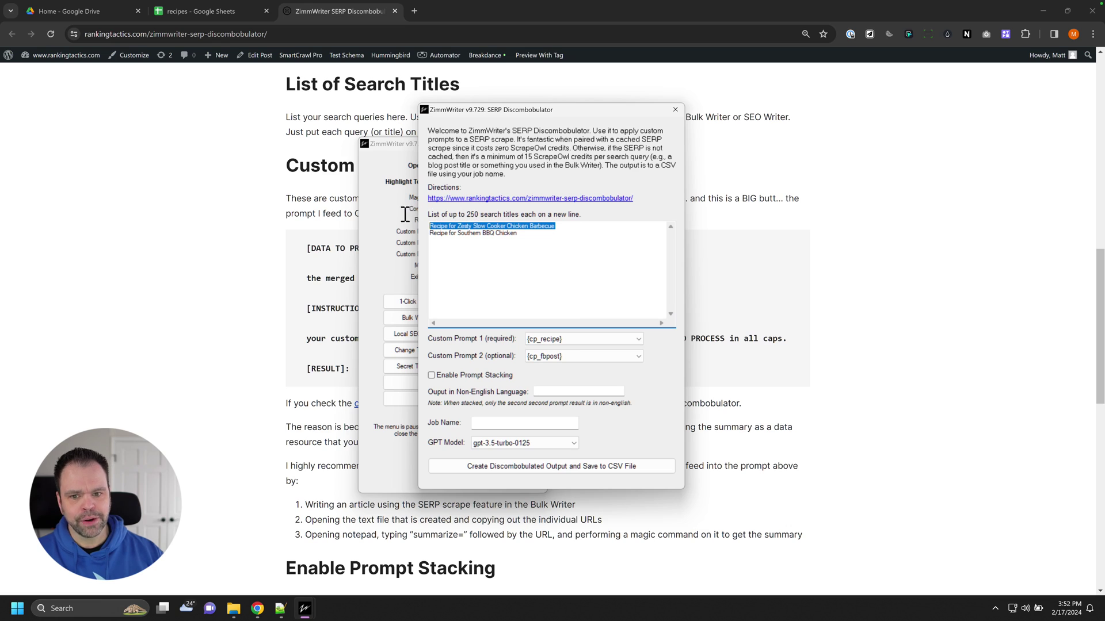
click(586, 359)
click(578, 358)
drag(566, 227, 378, 232)
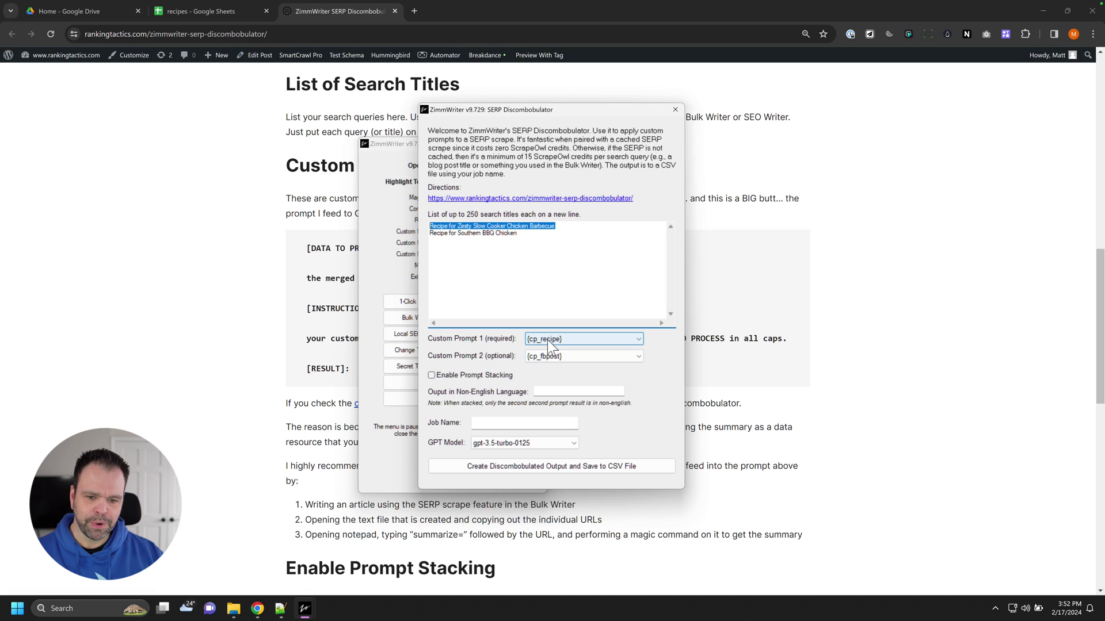
drag(570, 226, 389, 224)
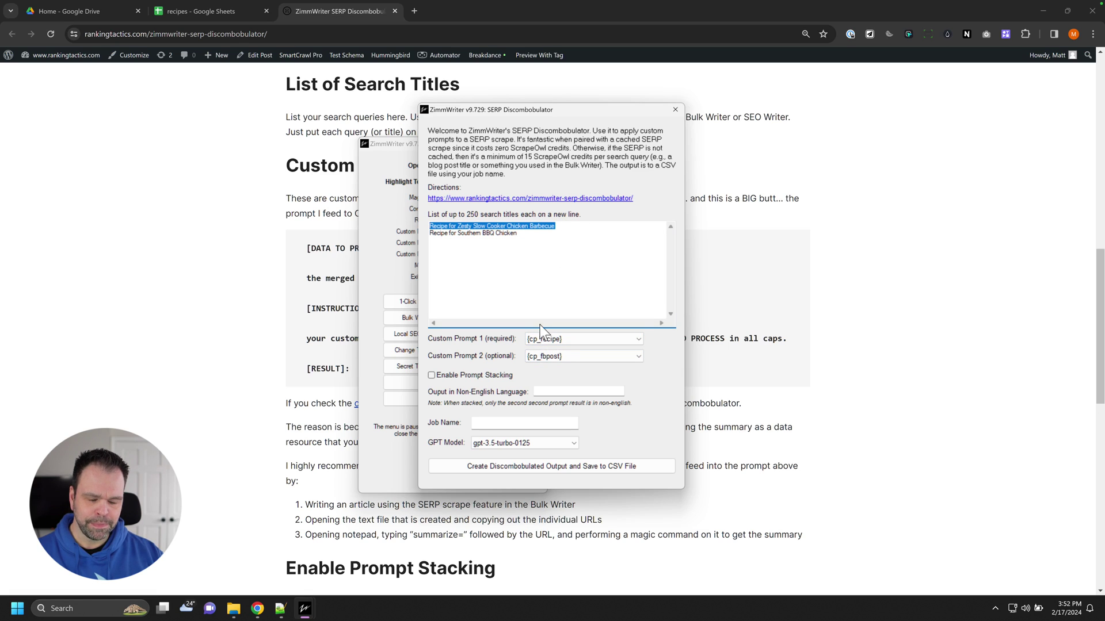
click(564, 357)
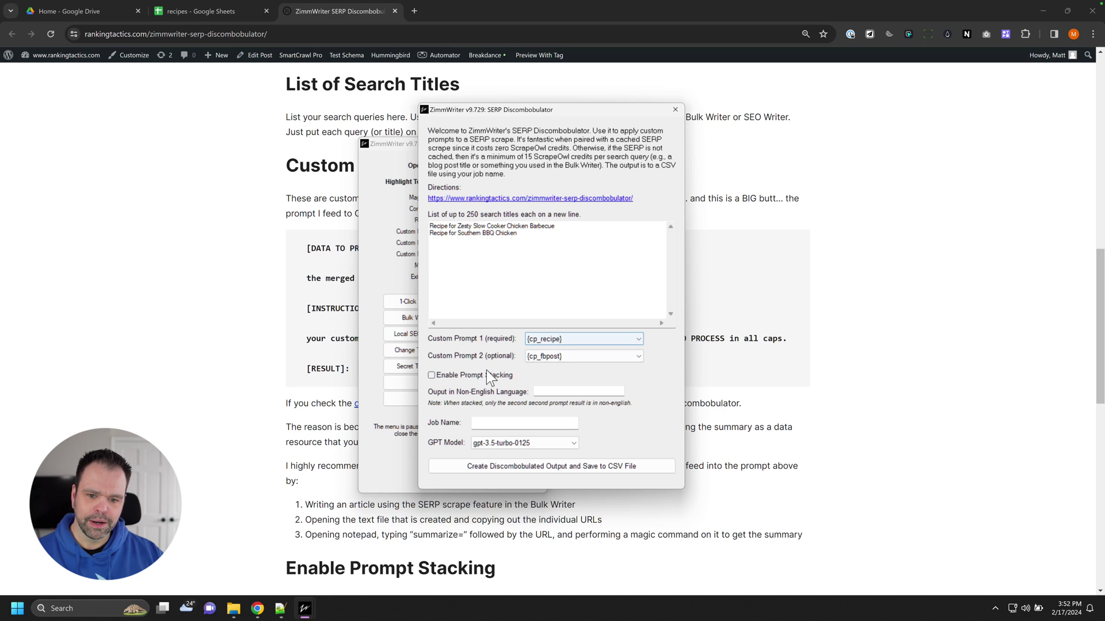
- Toggle prompt stacking on and back off, leaving it disabled
click(464, 375)
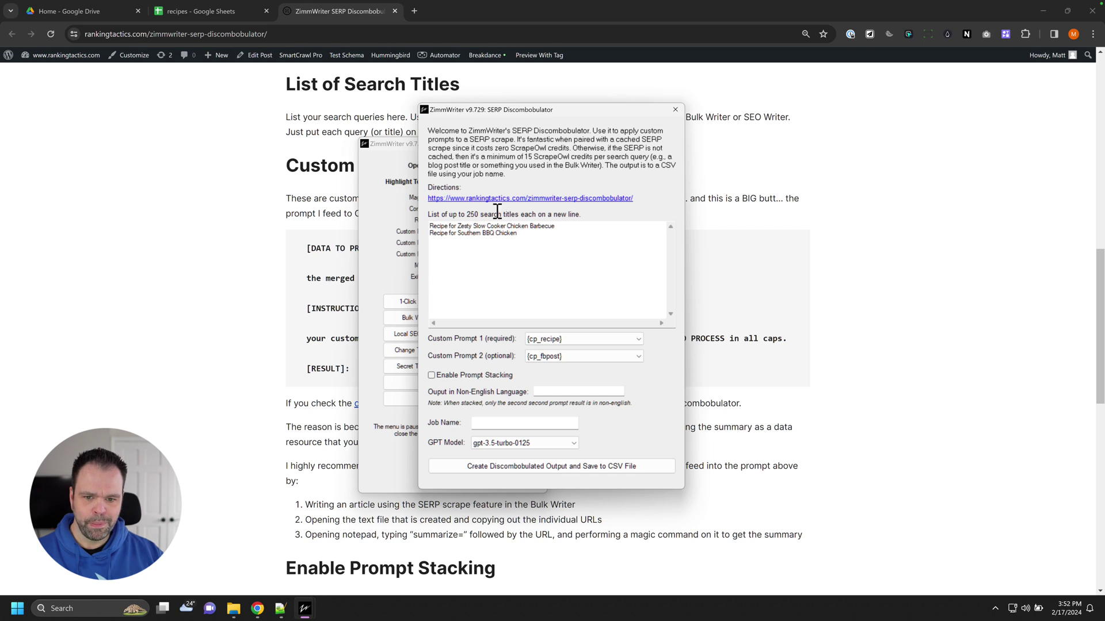
click(567, 393)
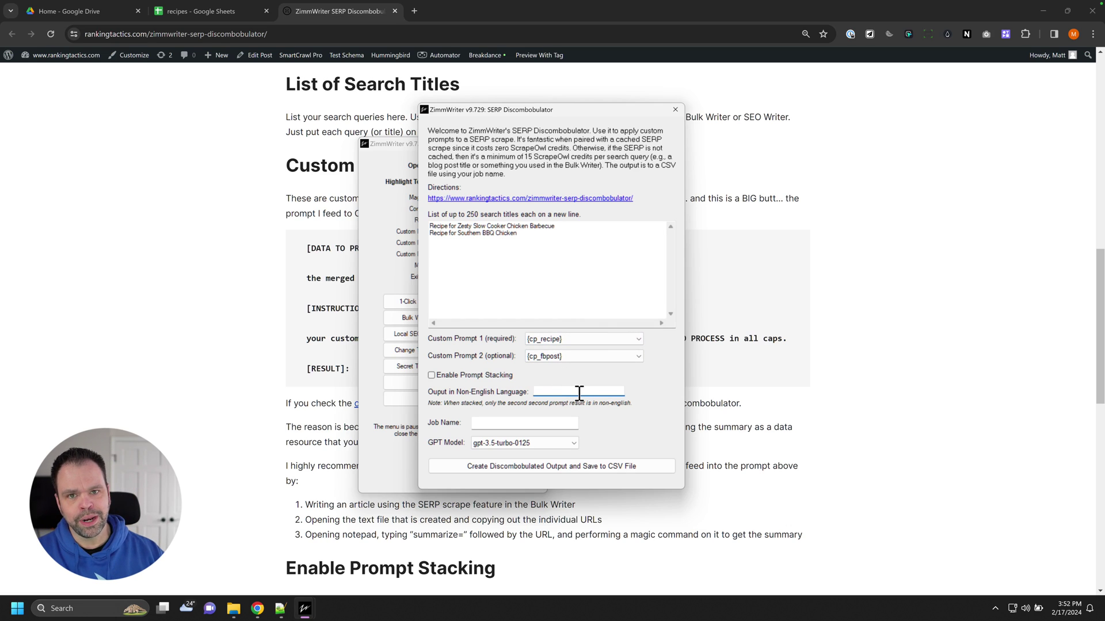
click(468, 377)
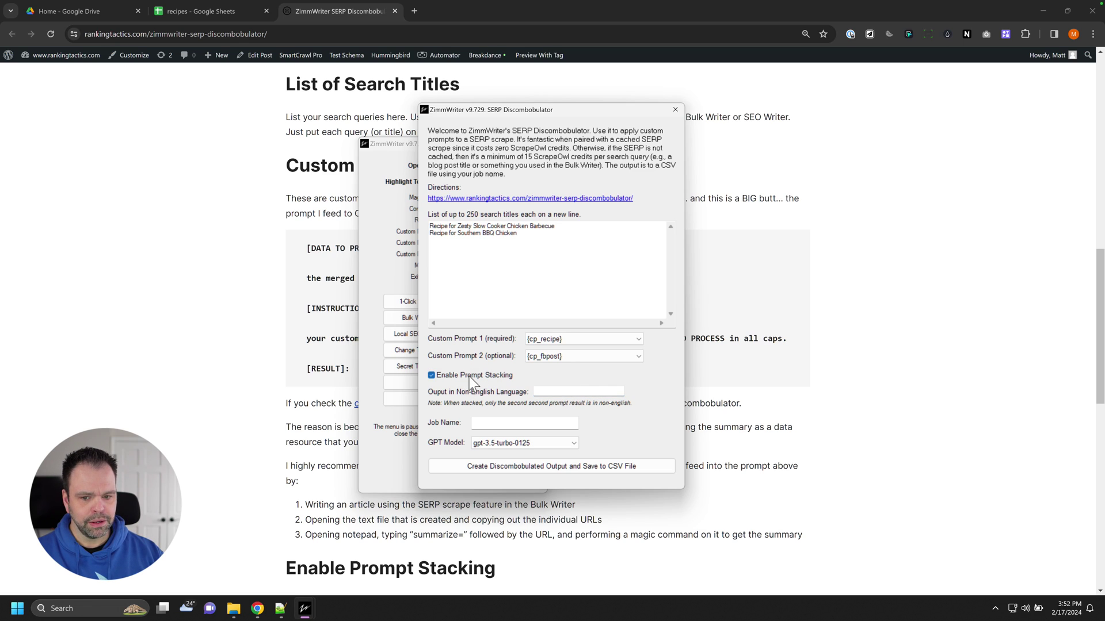
click(468, 376)
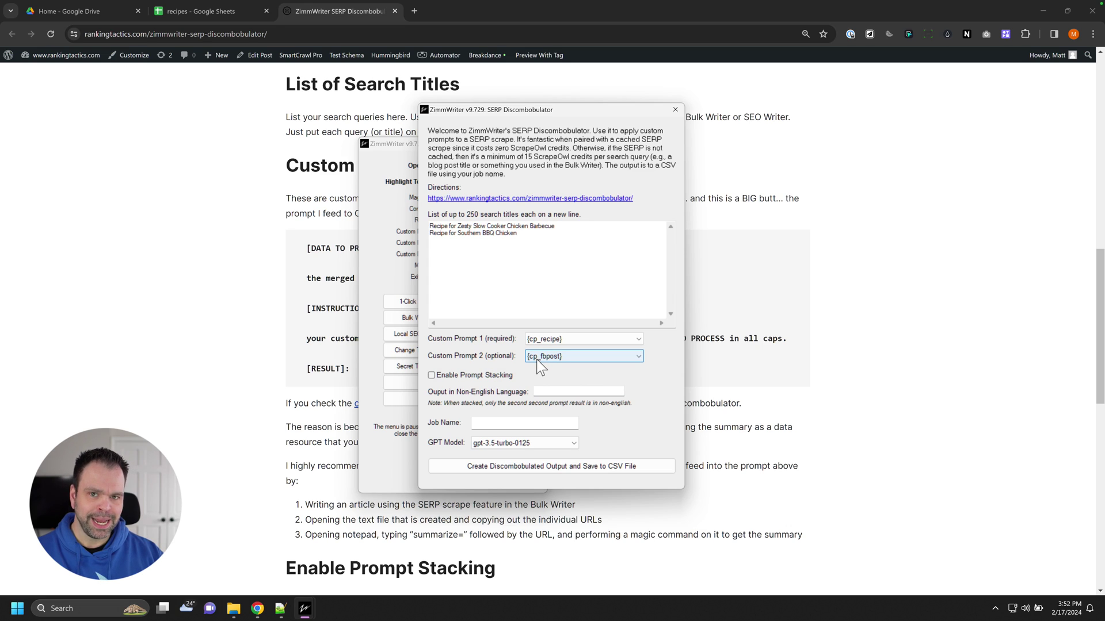
click(565, 391)
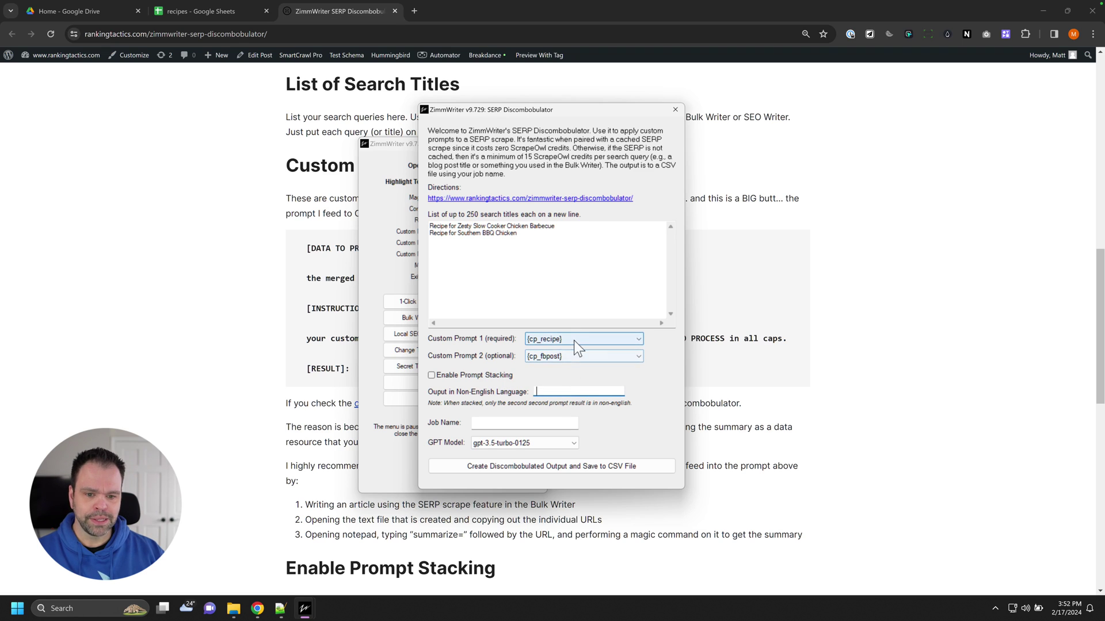
- Name the job oncameratest and create the discombobulated output as a CSV file
click(540, 422)
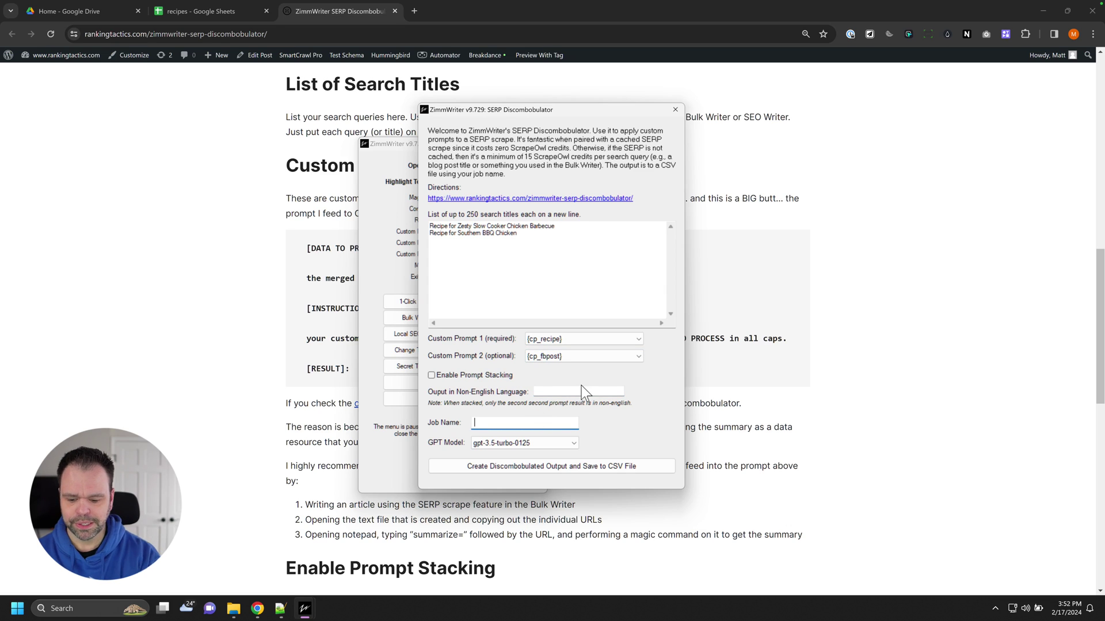
text(oncameratest)
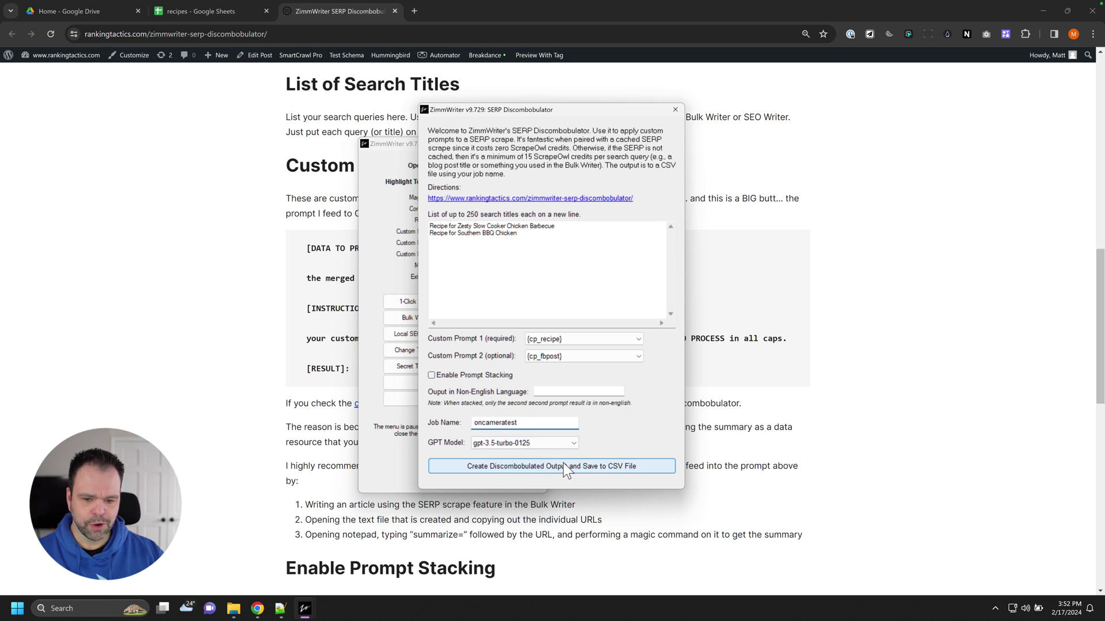
click(583, 470)
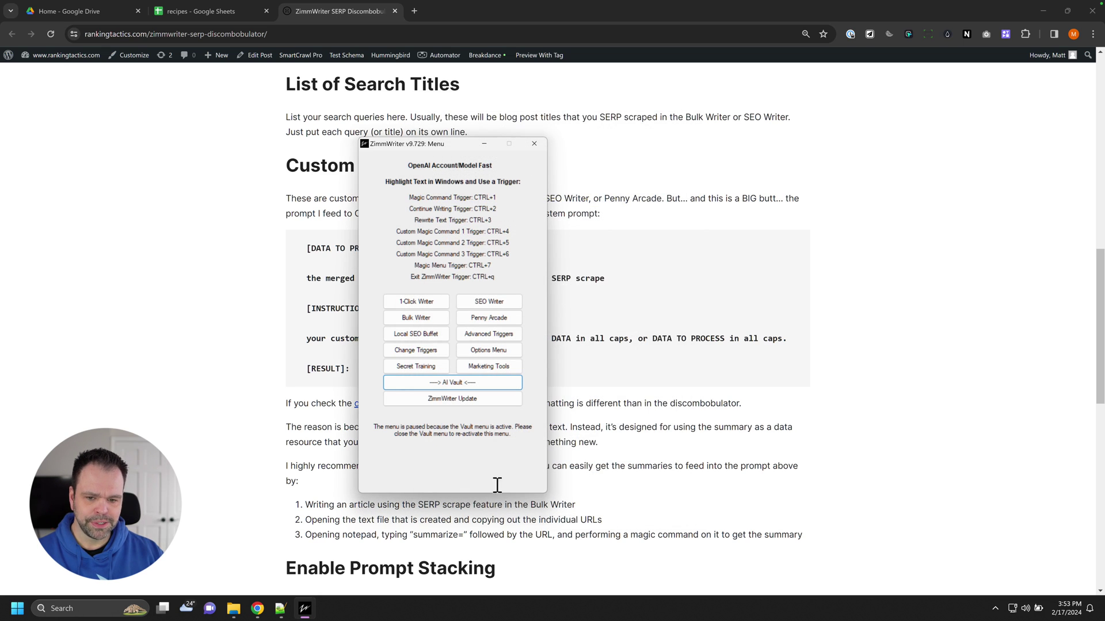
click(242, 605)
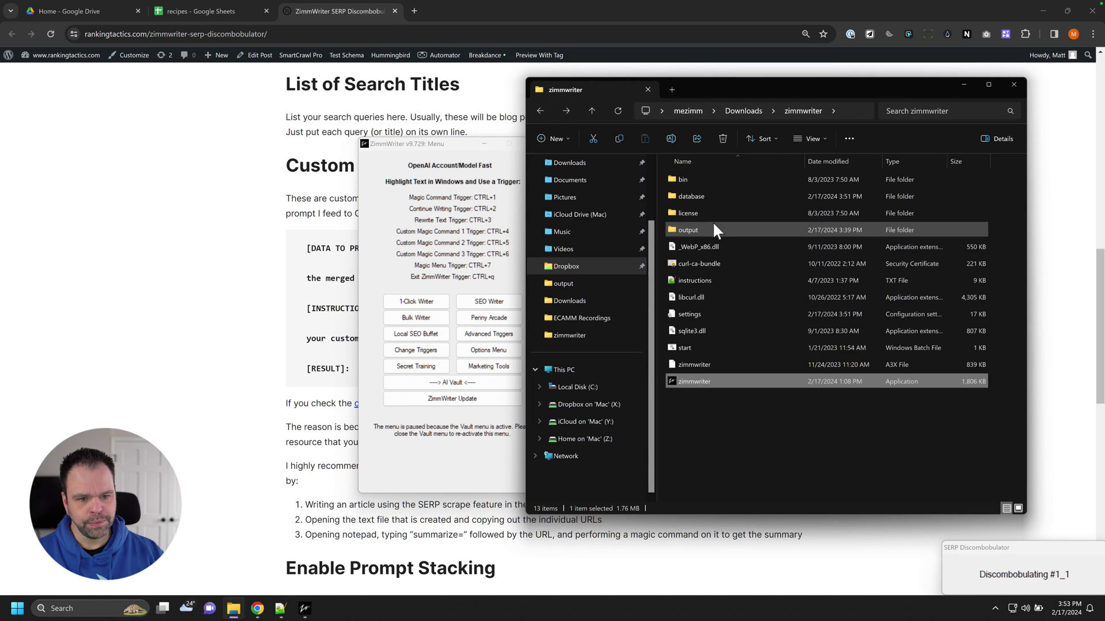
- Dismiss the CSV success message and open oncameratest from the output folder in Excel
double_click(727, 184)
drag(787, 85, 582, 84)
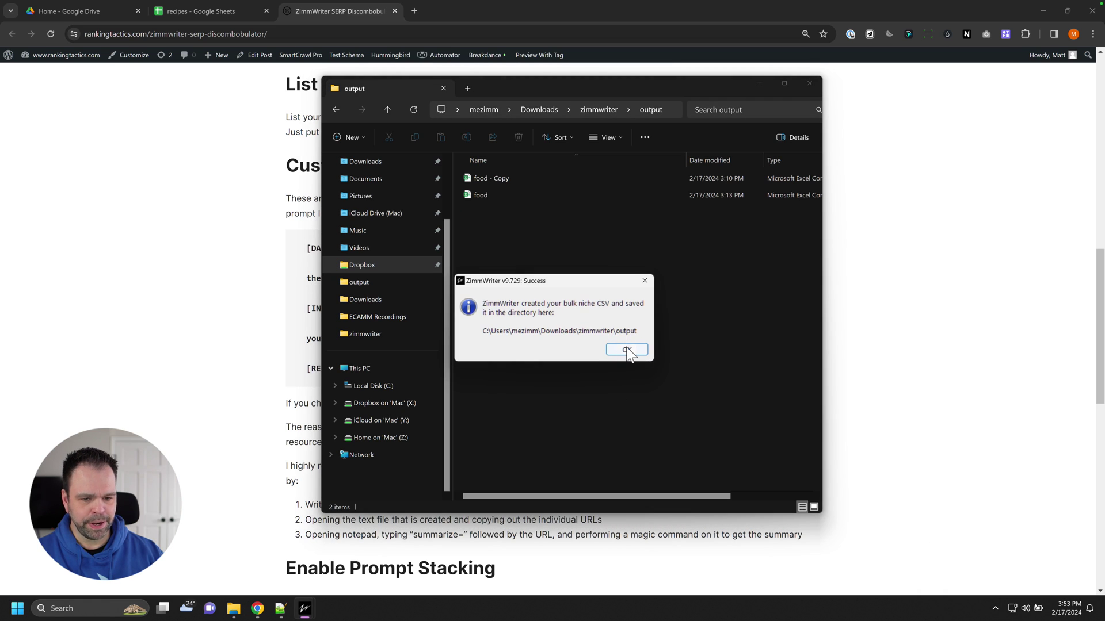
click(628, 347)
click(707, 298)
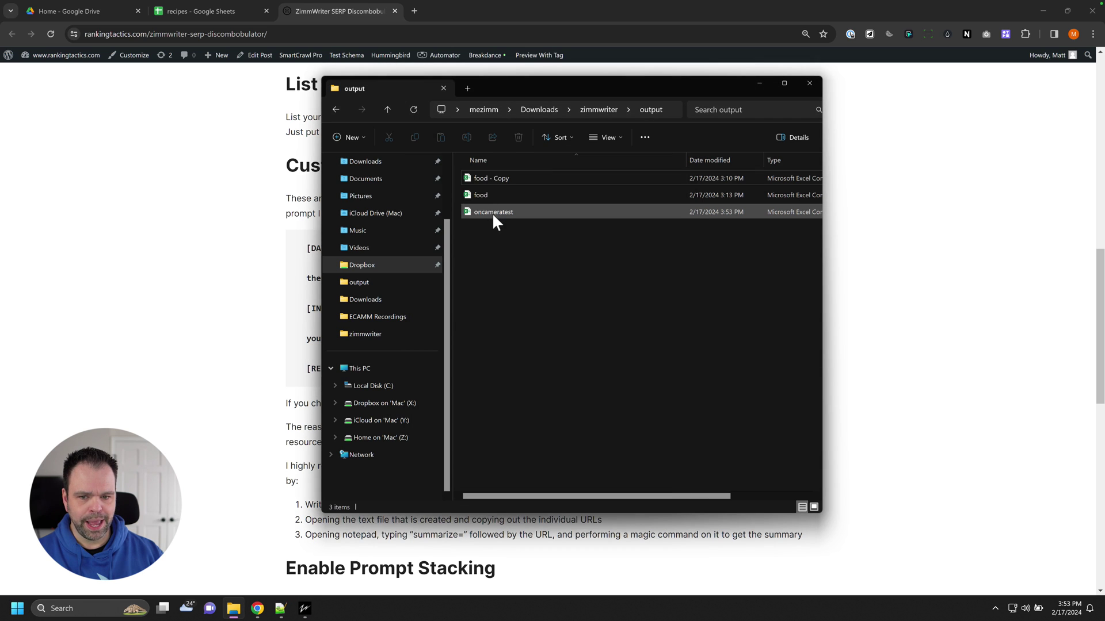
double_click(498, 211)
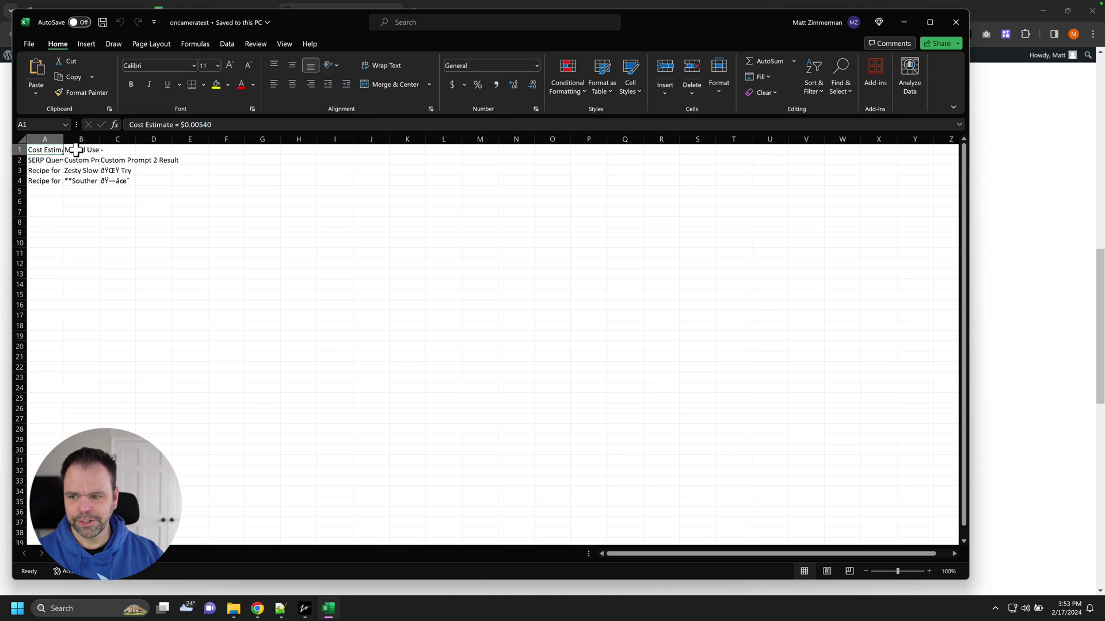
- Widen column A, read the Facebook-post result in C4, then close Excel
drag(63, 139, 544, 140)
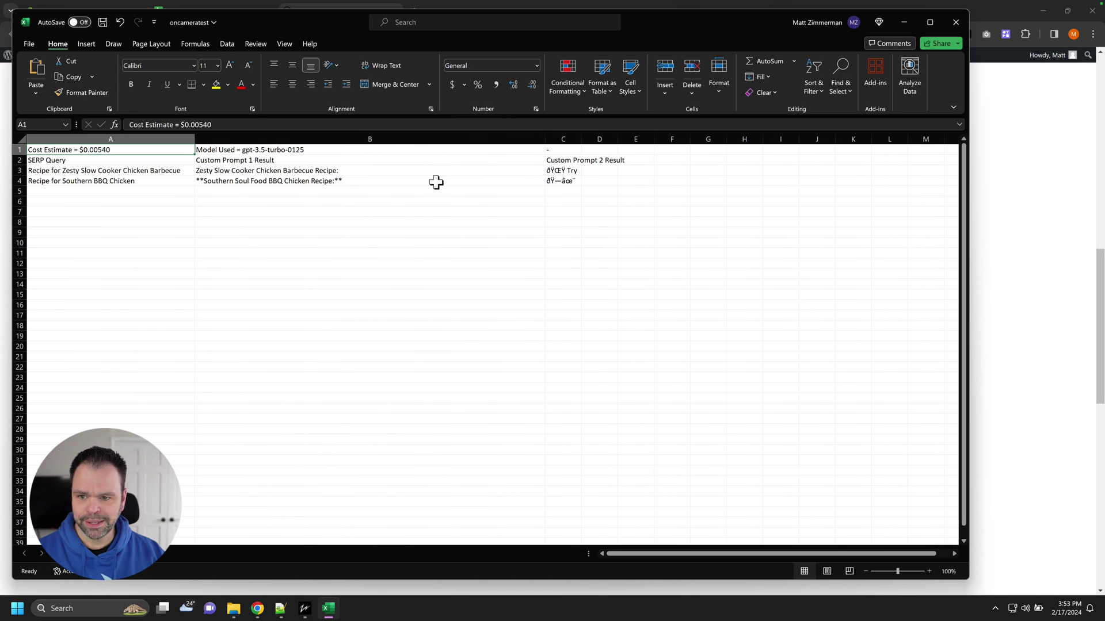
click(570, 180)
double_click(563, 182)
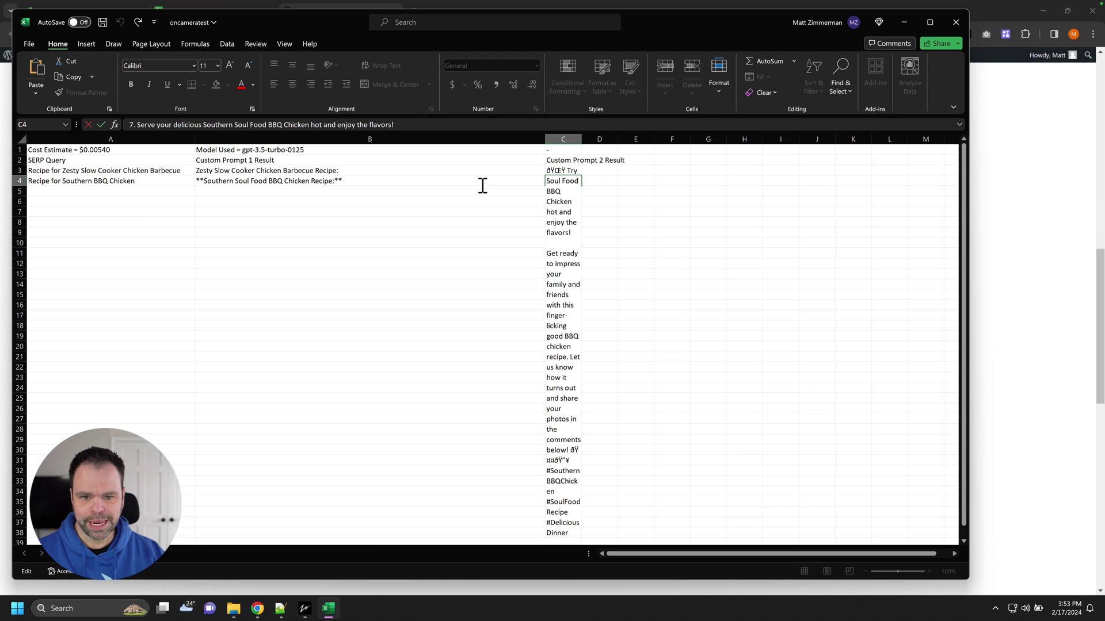
key(Escape)
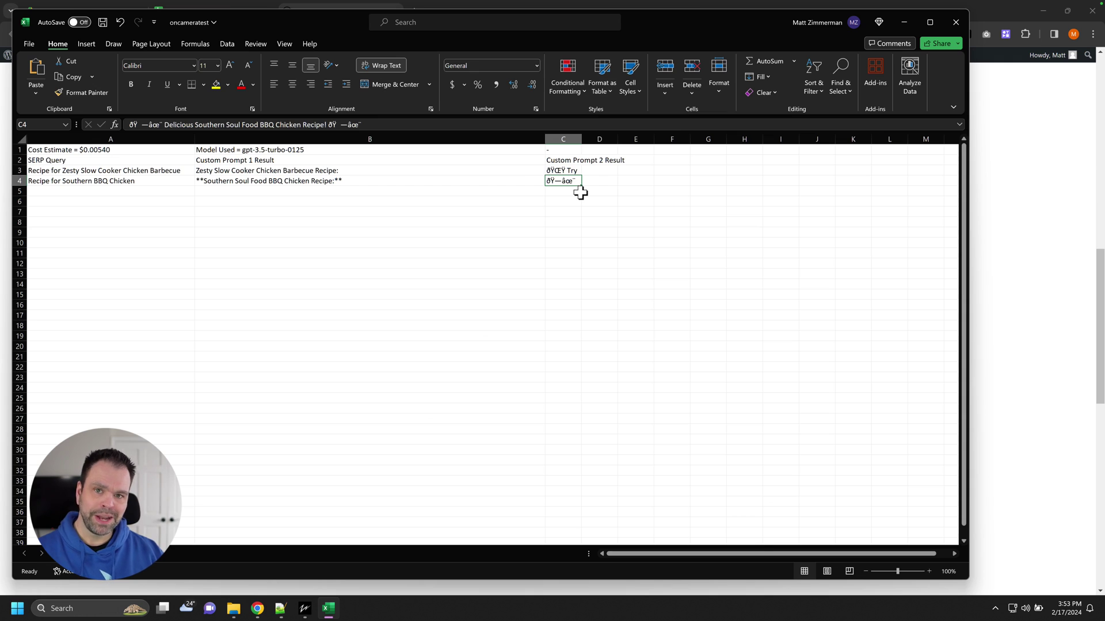
click(956, 22)
- Dismiss Excel's save prompt and return to the recipes Google Sheet
click(568, 317)
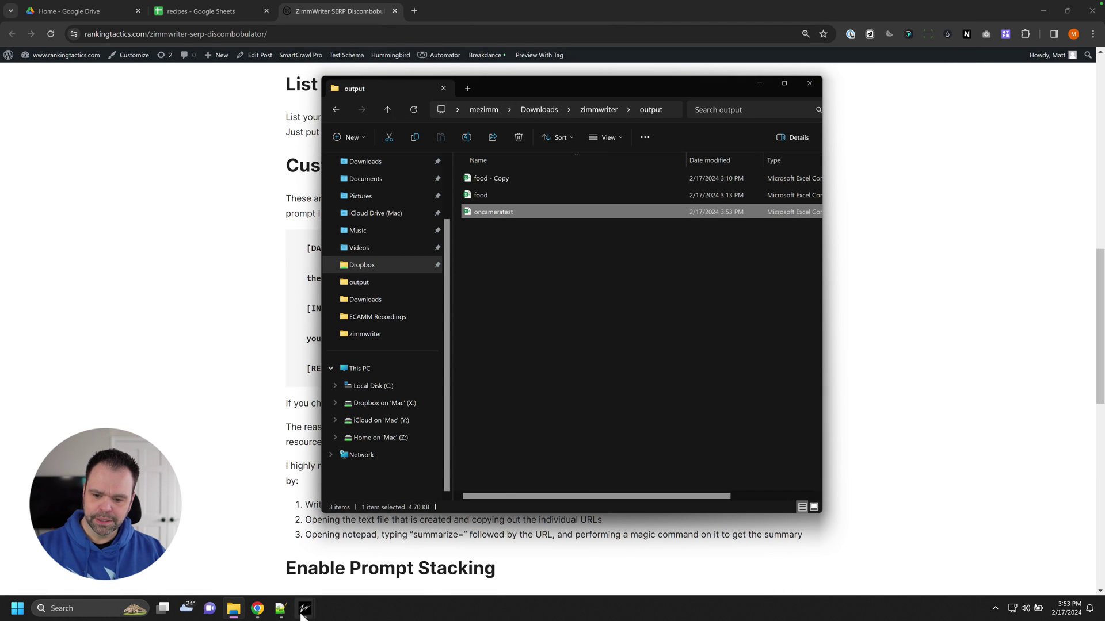
click(280, 608)
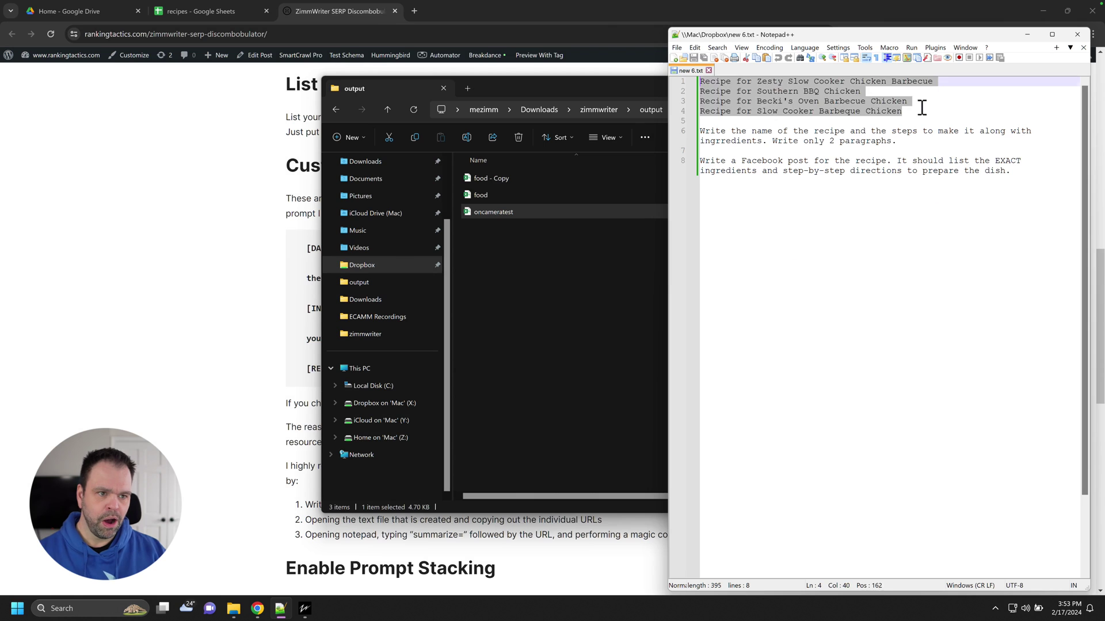
click(208, 7)
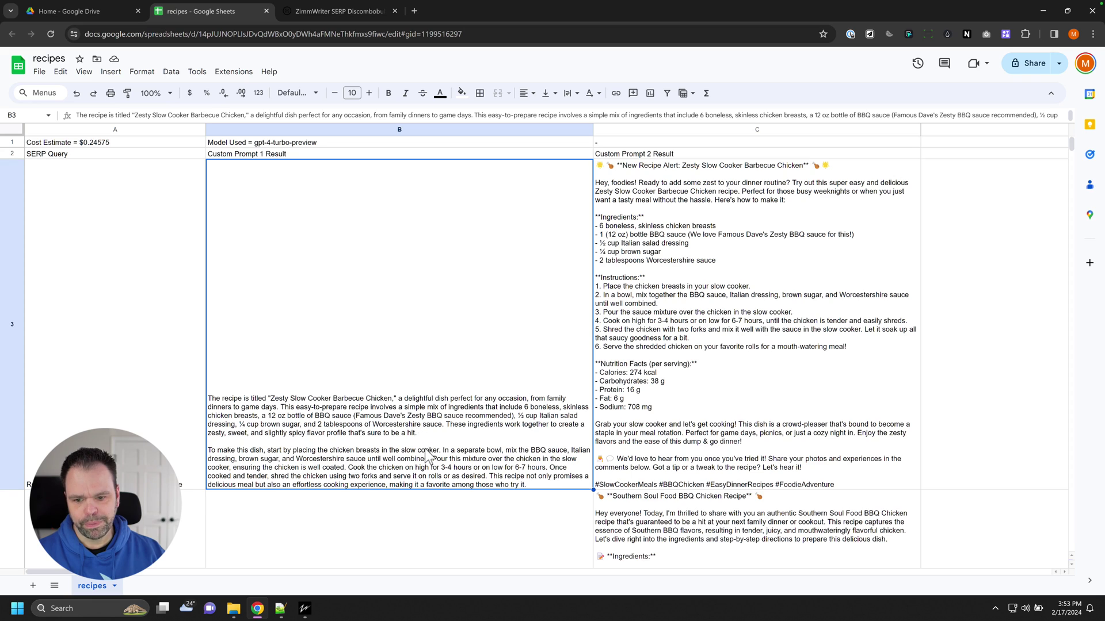
- Read through the recipe write-ups and Facebook posts in cells B3 to C6
click(739, 197)
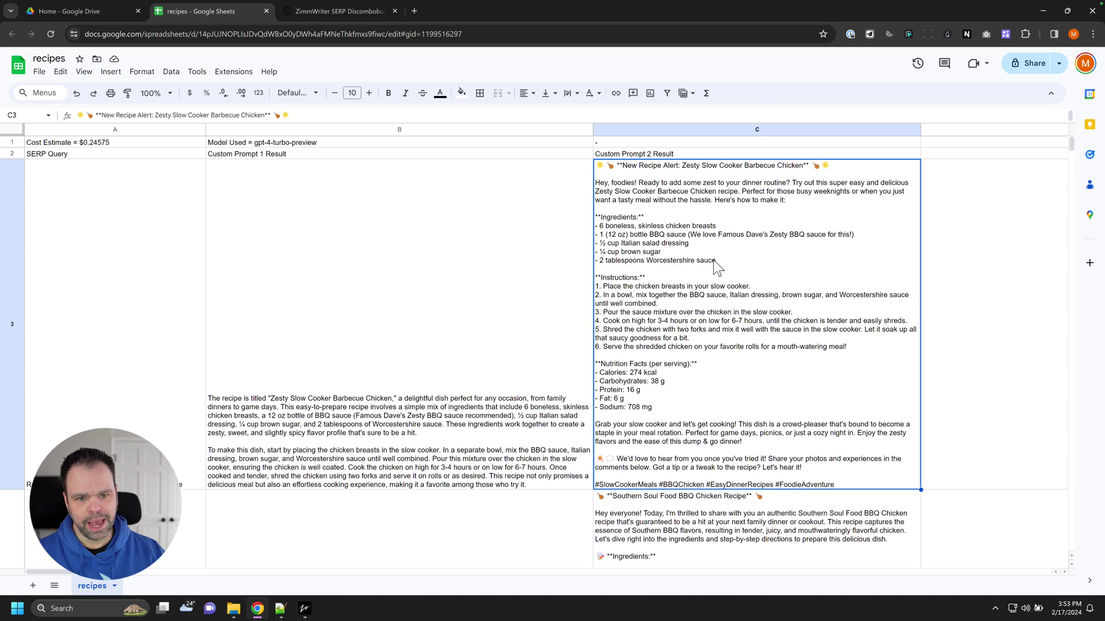
scroll(722, 357, down, 5)
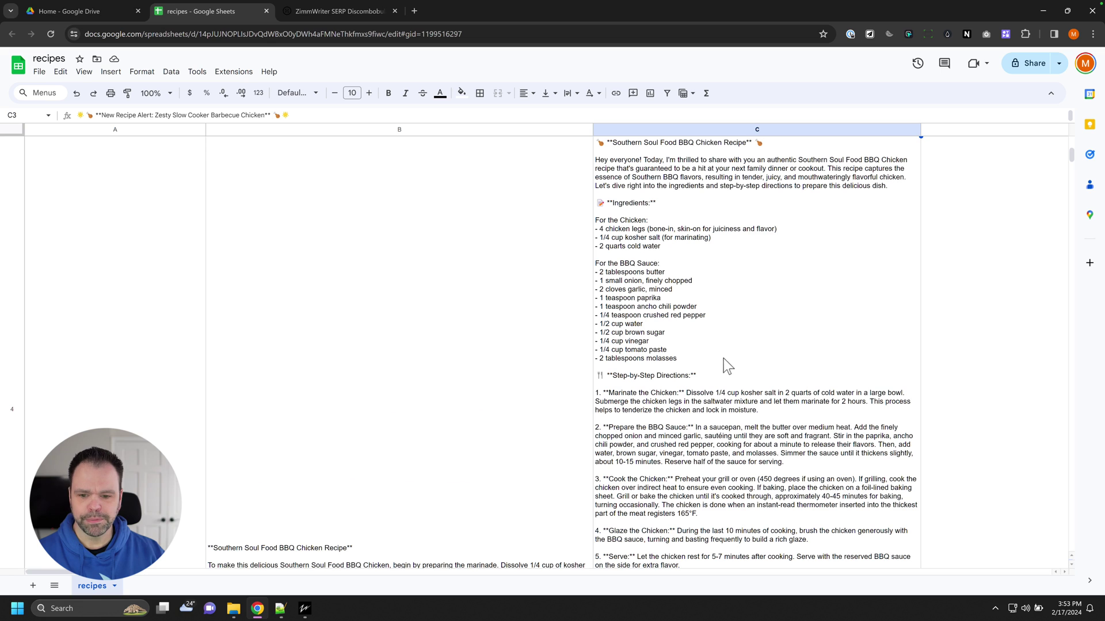
click(462, 386)
scroll(464, 386, down, 3)
click(466, 375)
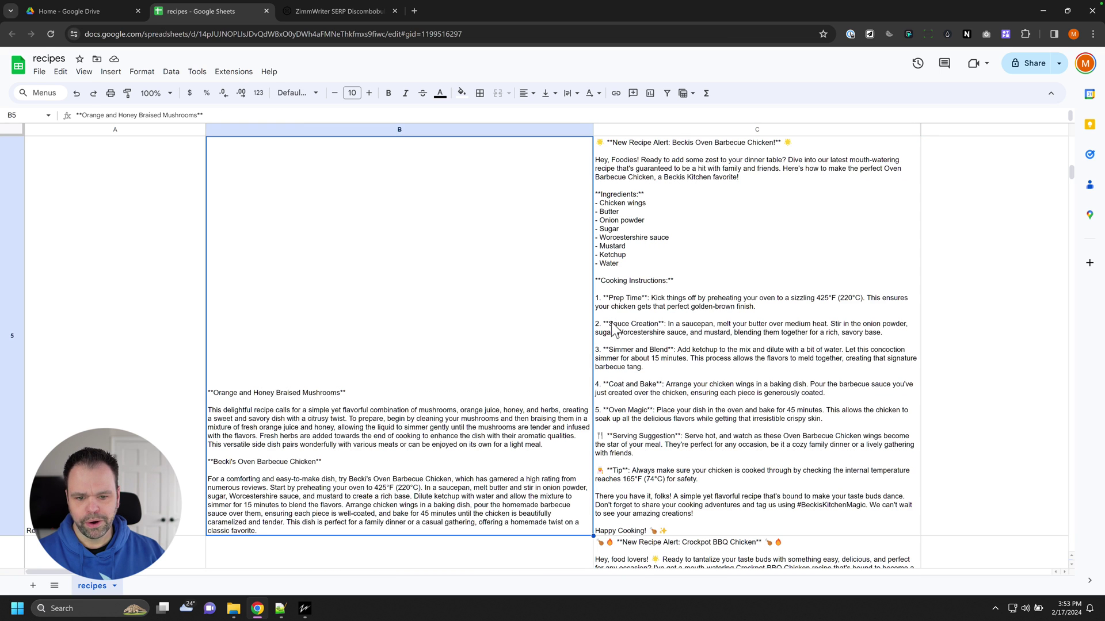
click(615, 328)
scroll(614, 344, down, 5)
click(498, 325)
scroll(501, 347, up, 10)
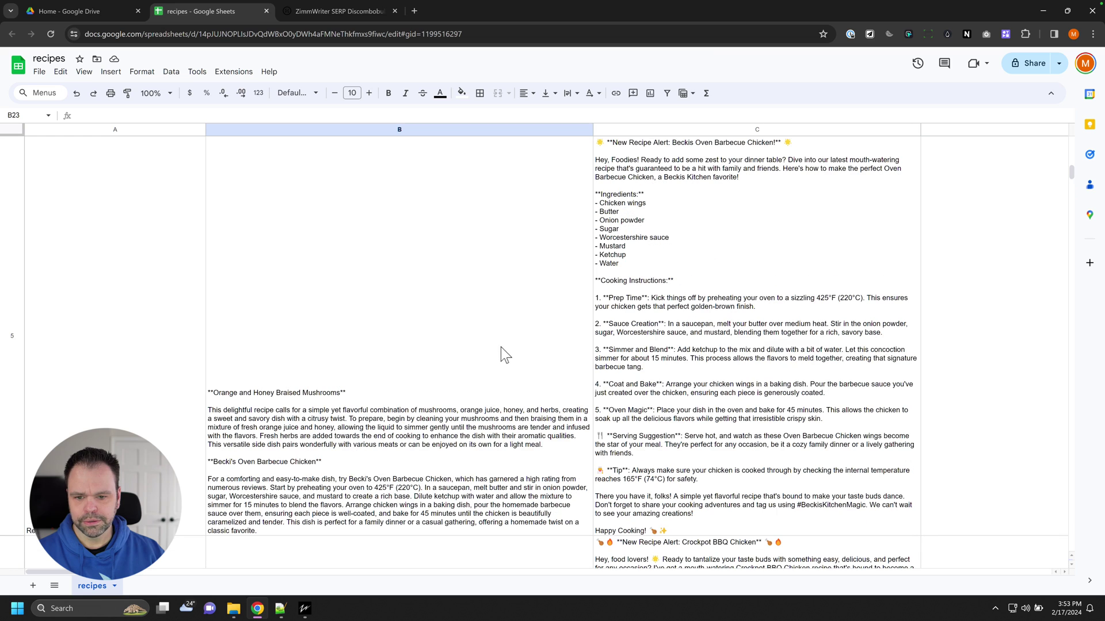
scroll(506, 363, down, 3)
click(507, 368)
click(621, 345)
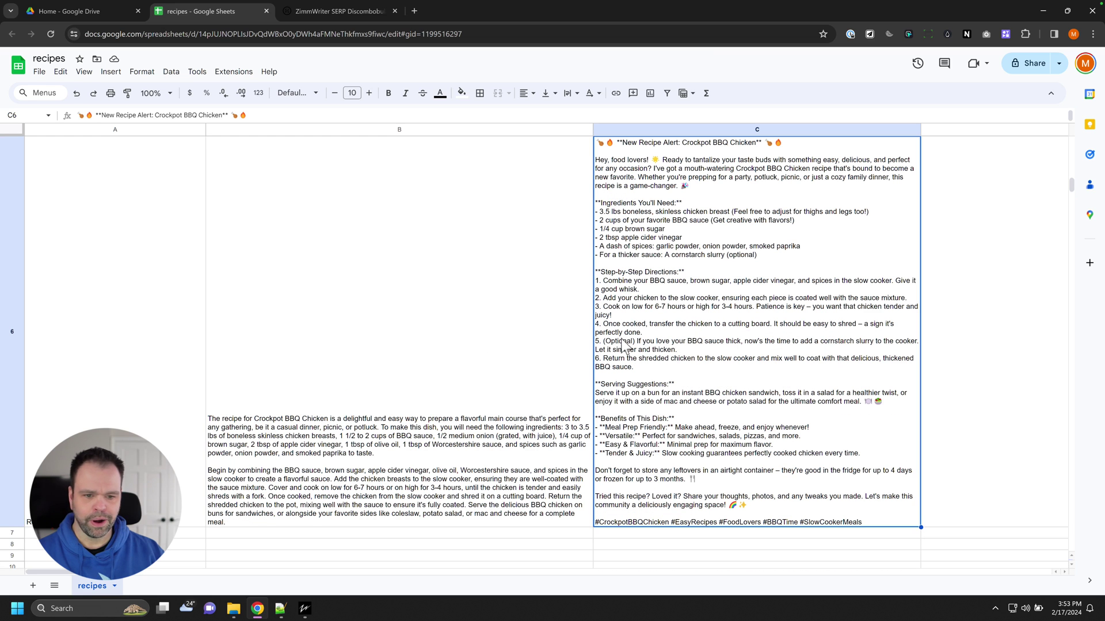
scroll(612, 363, up, 10)
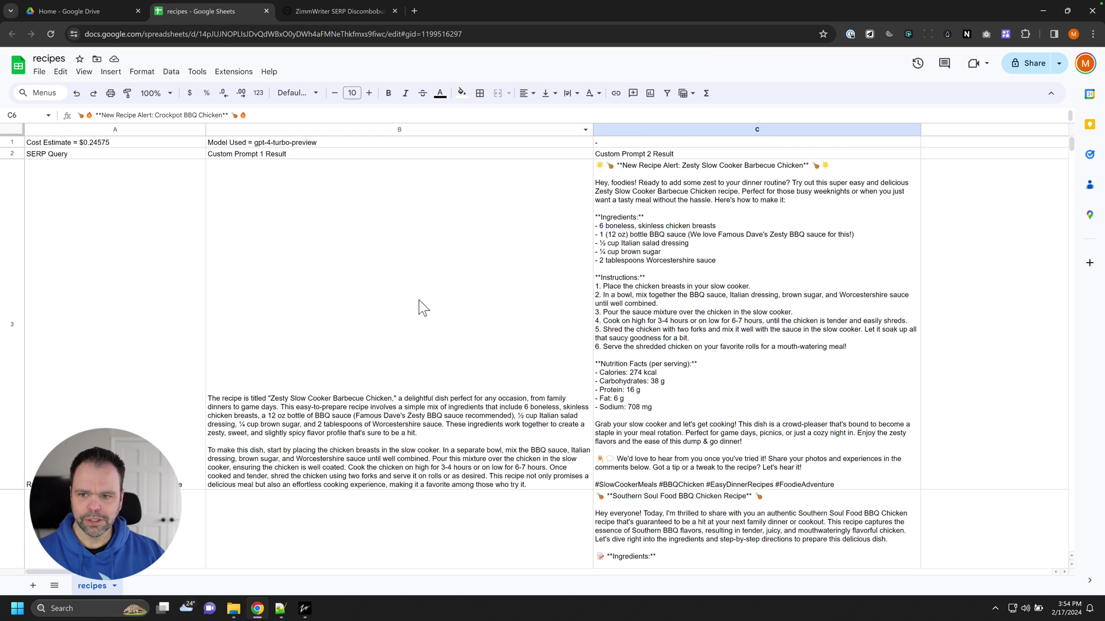
- Minimize Chrome and keep gpt-3.5-turbo-0125 as the Discombobulator's GPT model
click(257, 608)
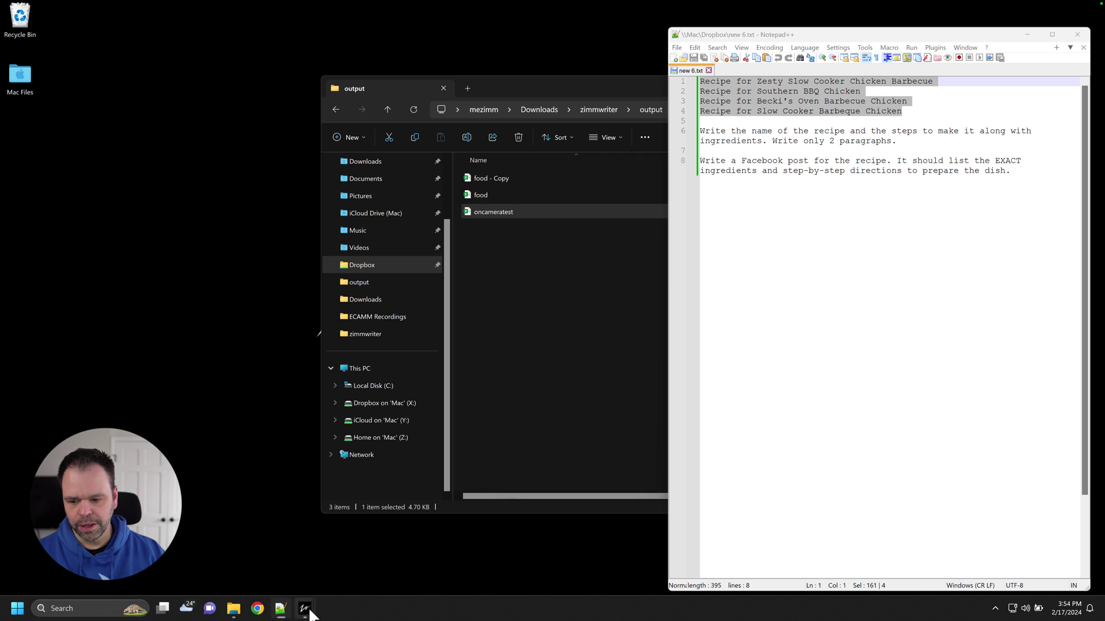
mouse_move(303, 607)
click(333, 574)
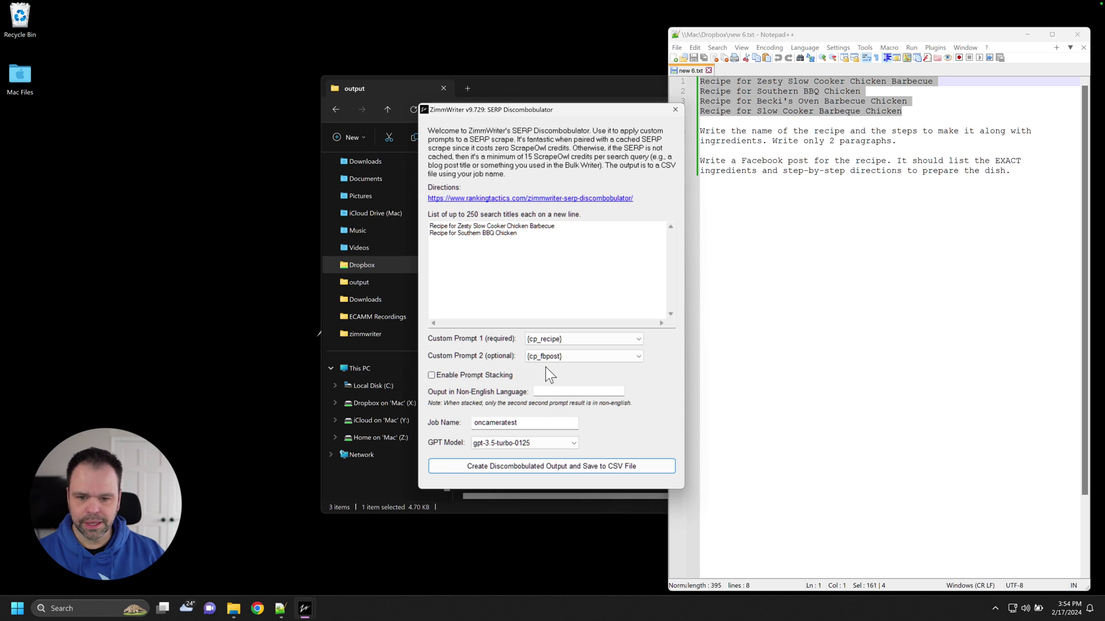
click(525, 444)
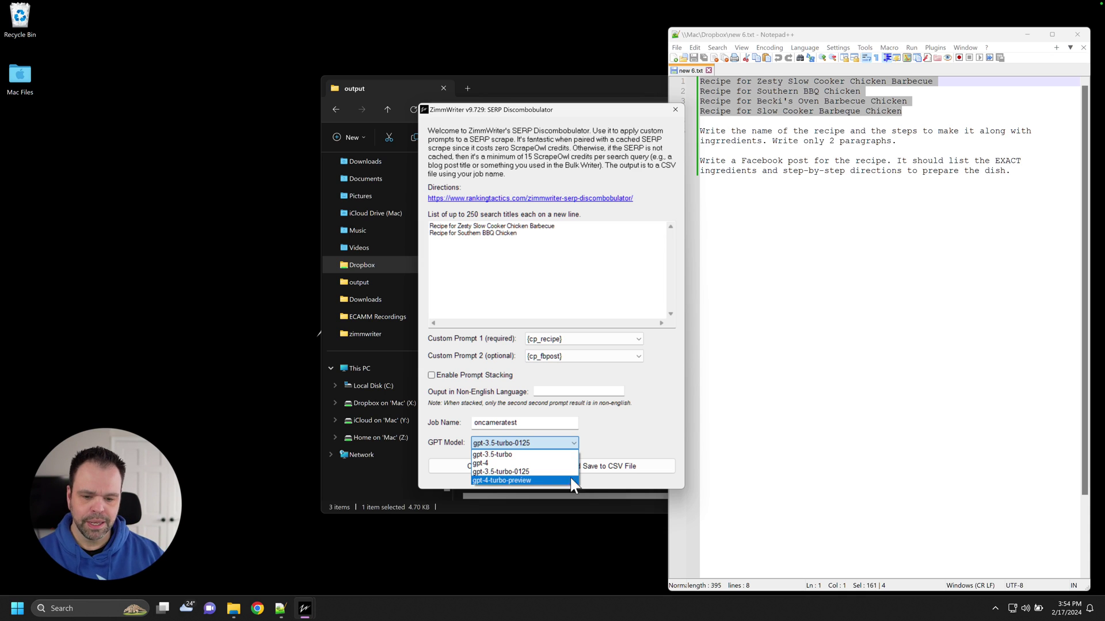
click(535, 473)
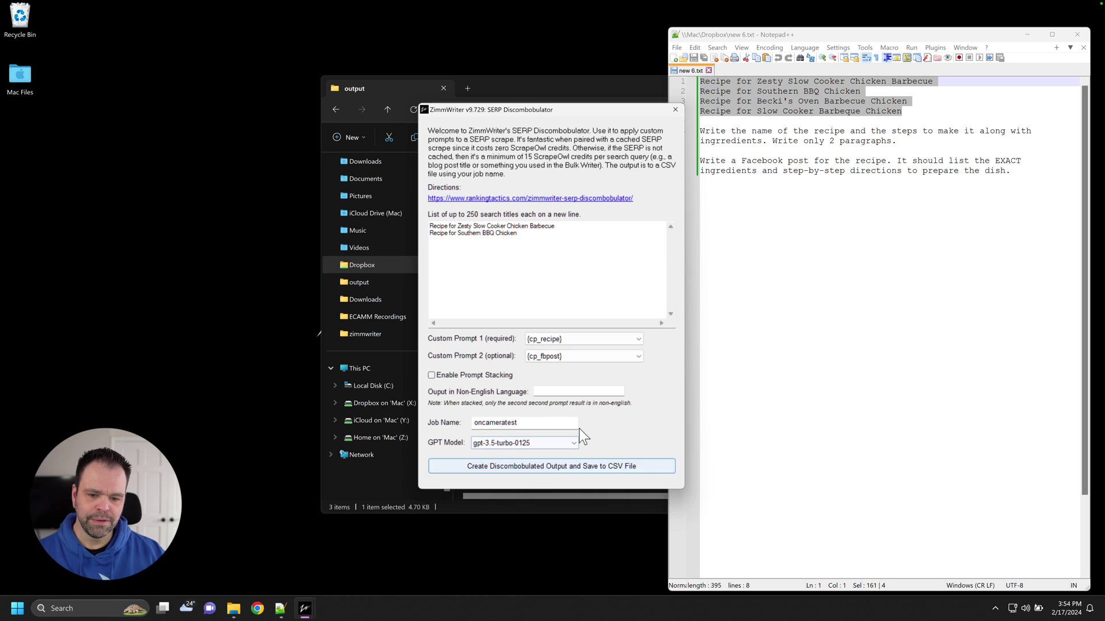
- Reopen SERP Discombobulator from the AI Vault and open its Directions documentation page
click(675, 111)
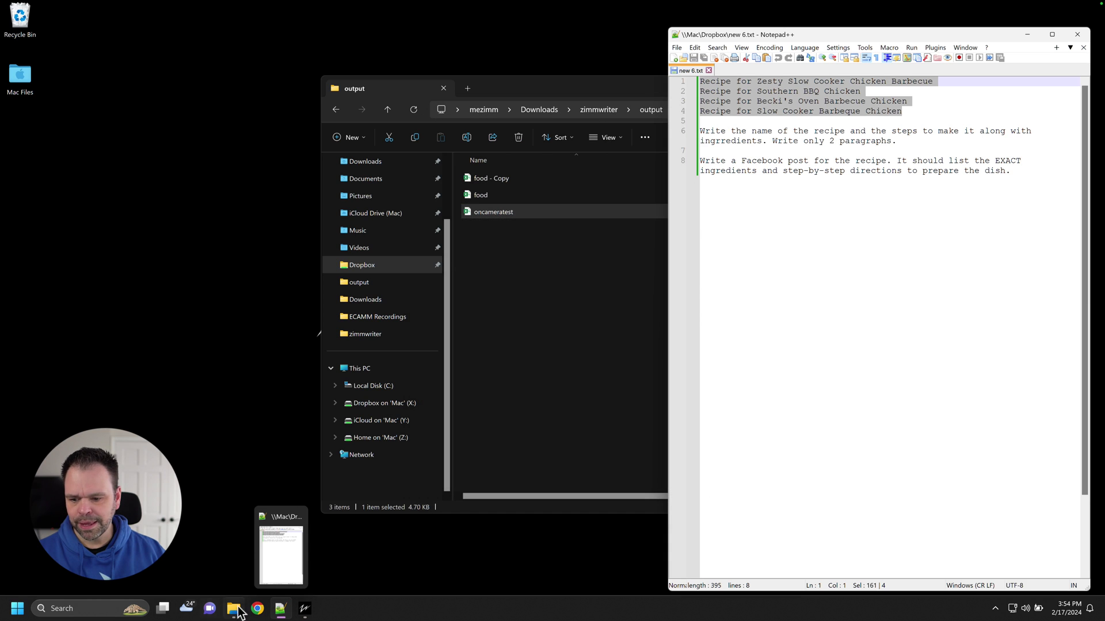
click(305, 608)
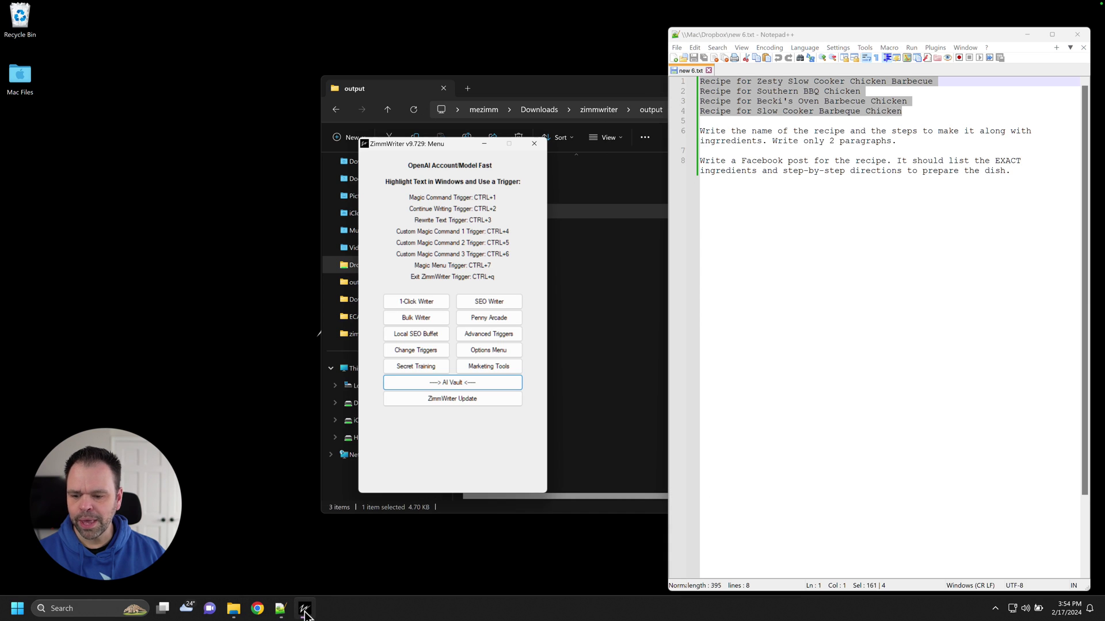
click(257, 608)
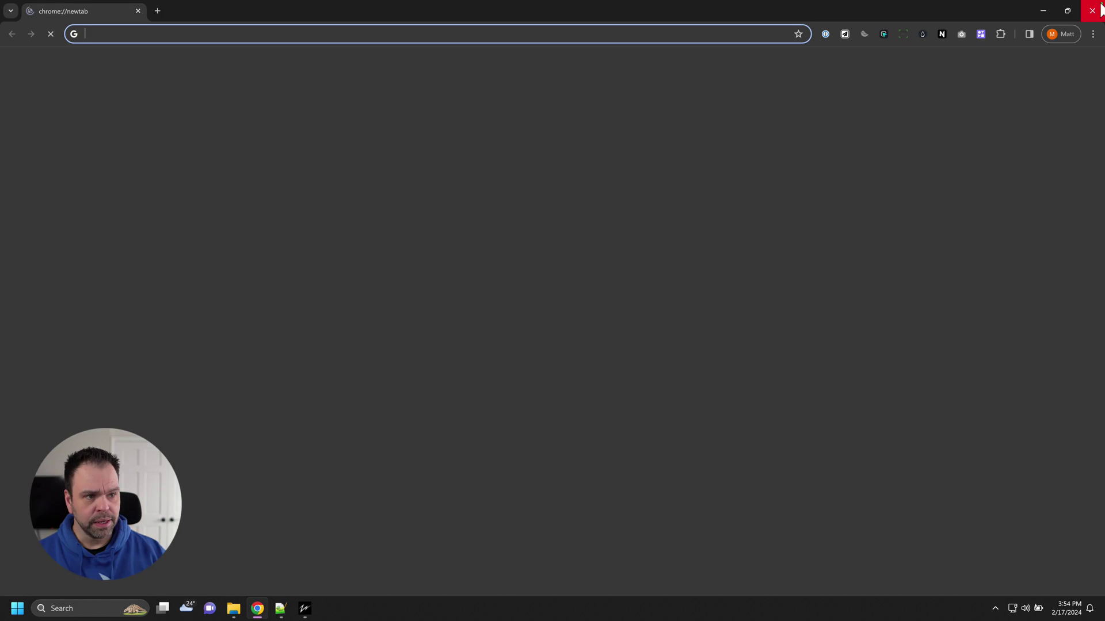
click(1098, 10)
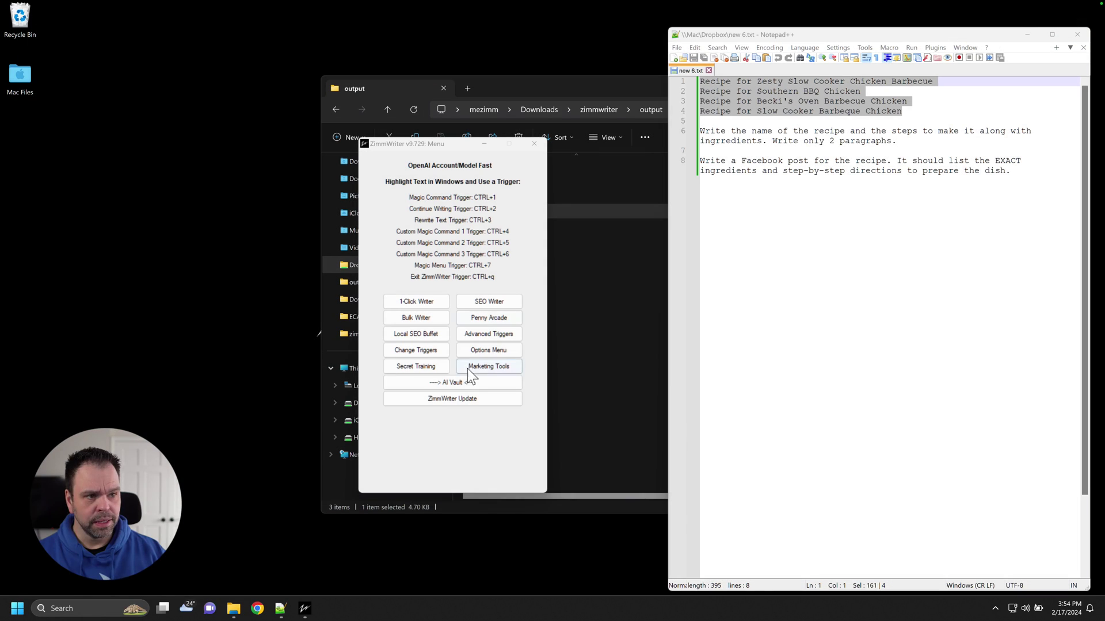
click(468, 383)
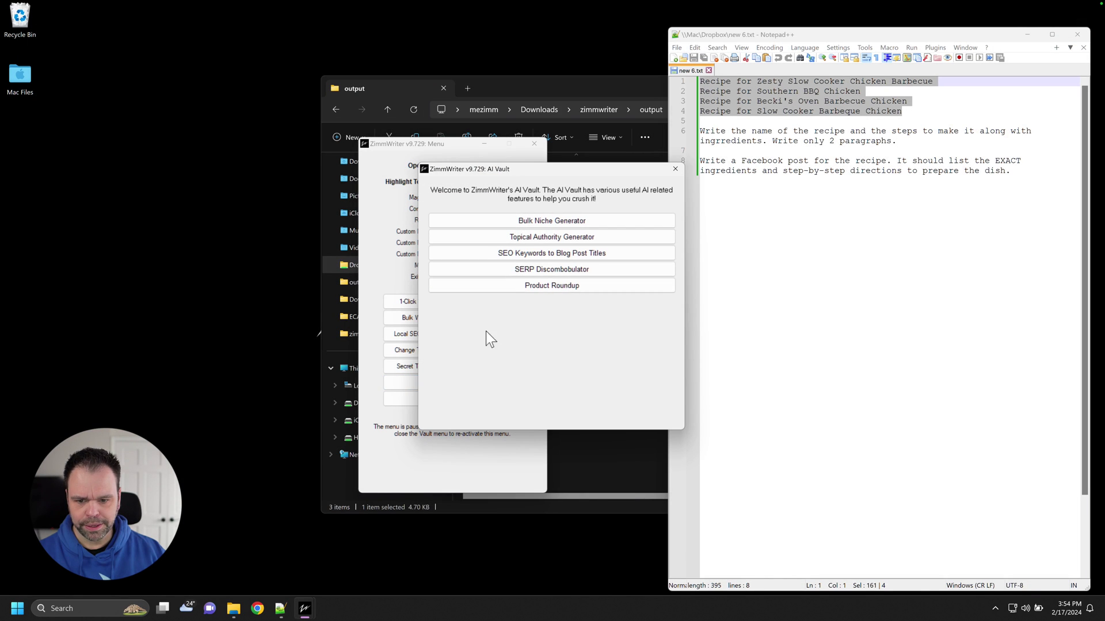
click(569, 271)
click(582, 199)
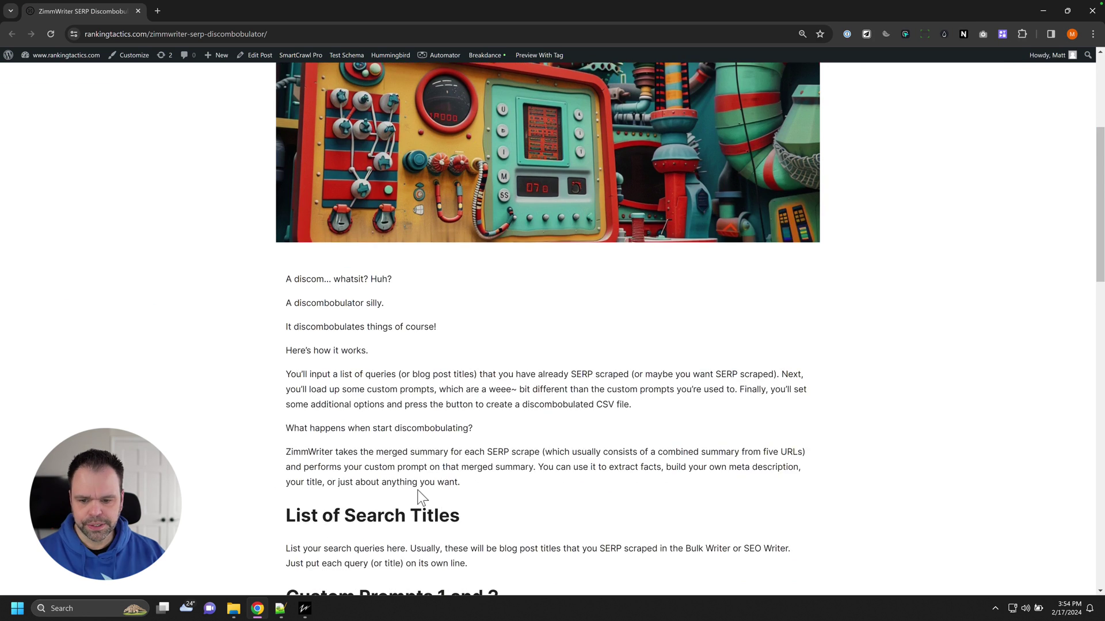
- Follow the 'custom prompt page' link to rankingtactics.com's custom prompt guide
scroll(419, 491, down, 6)
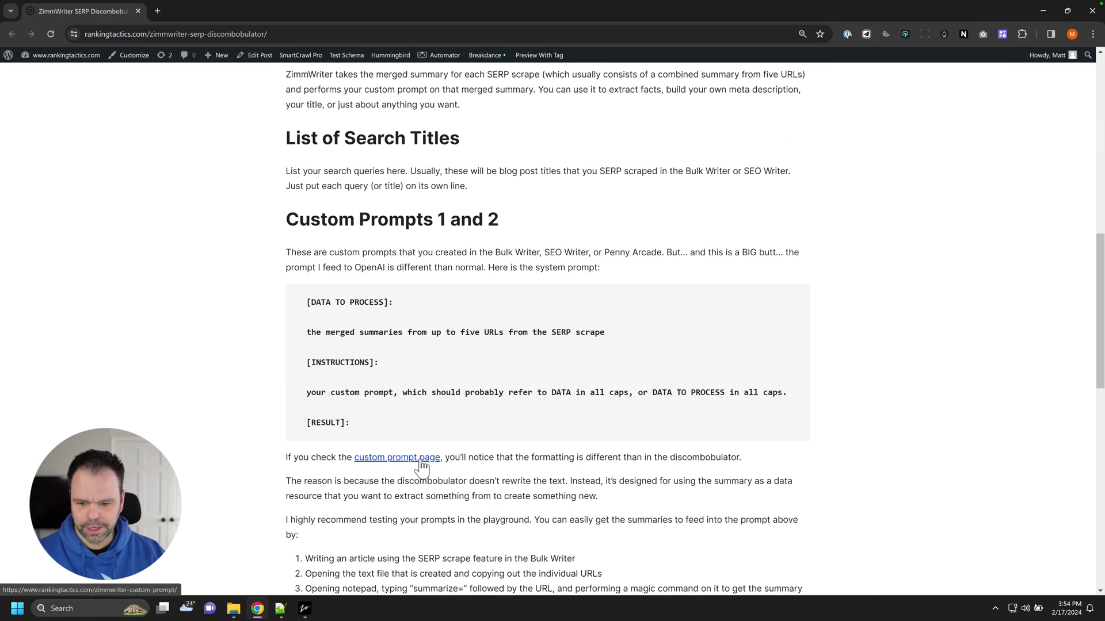
click(421, 458)
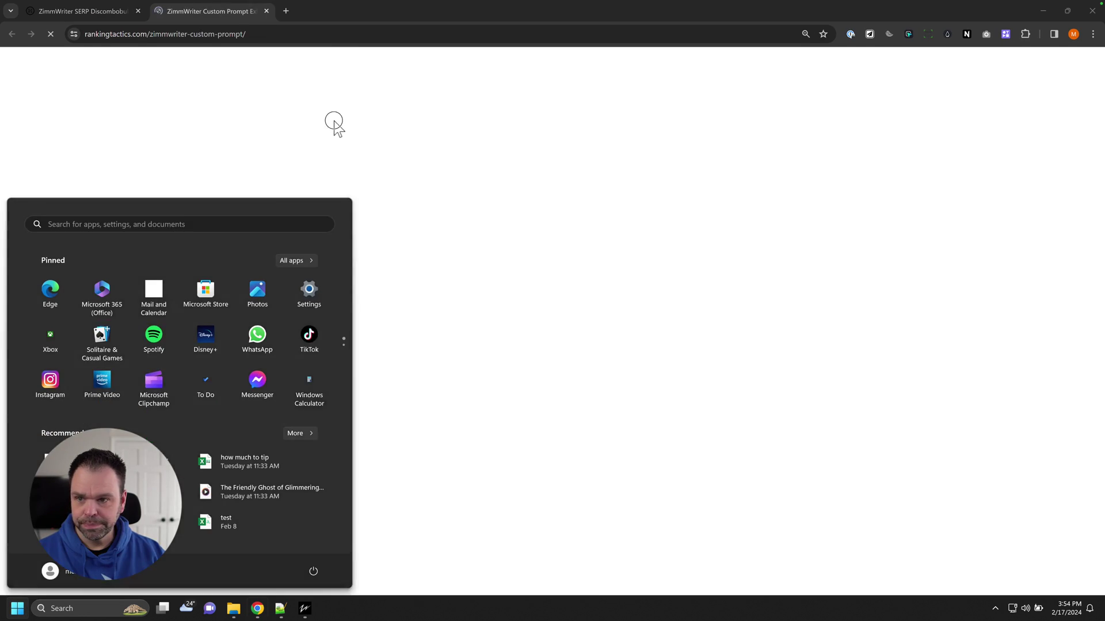
scroll(395, 311, down, 20)
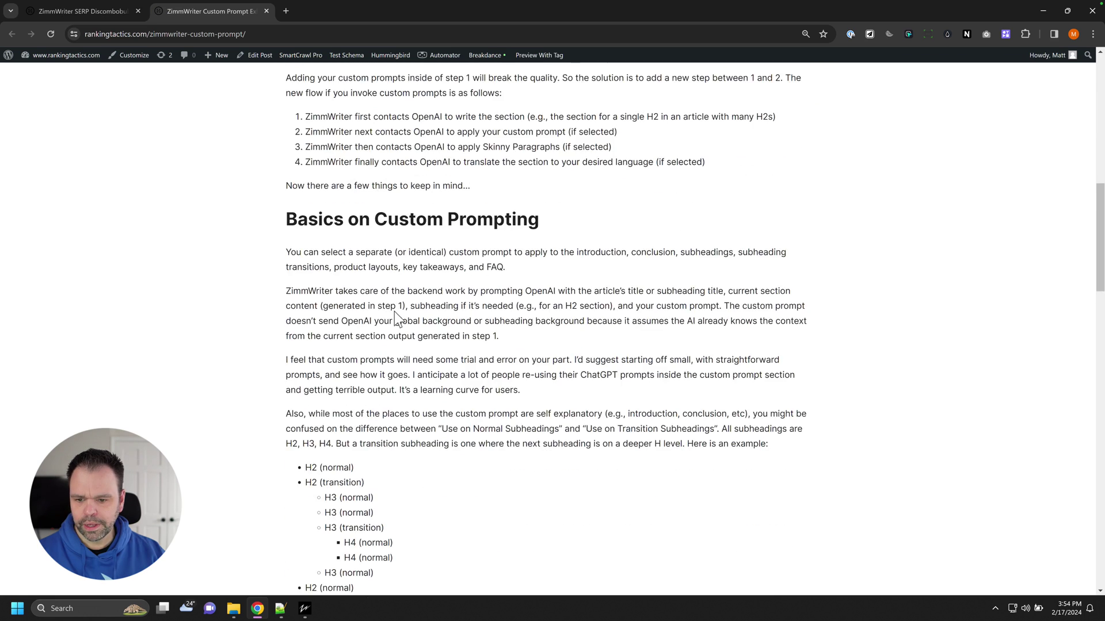
scroll(403, 311, up, 2)
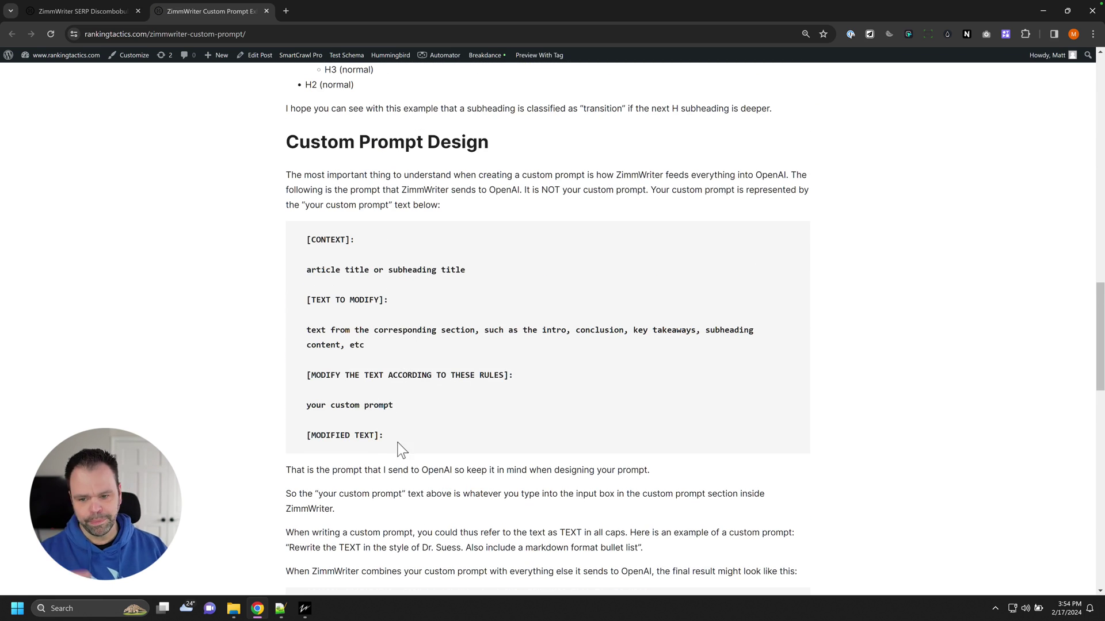
- Highlight the Custom Prompt Design template's CONTEXT, title and [TEXT TO MODIFY] lines
drag(396, 438, 301, 239)
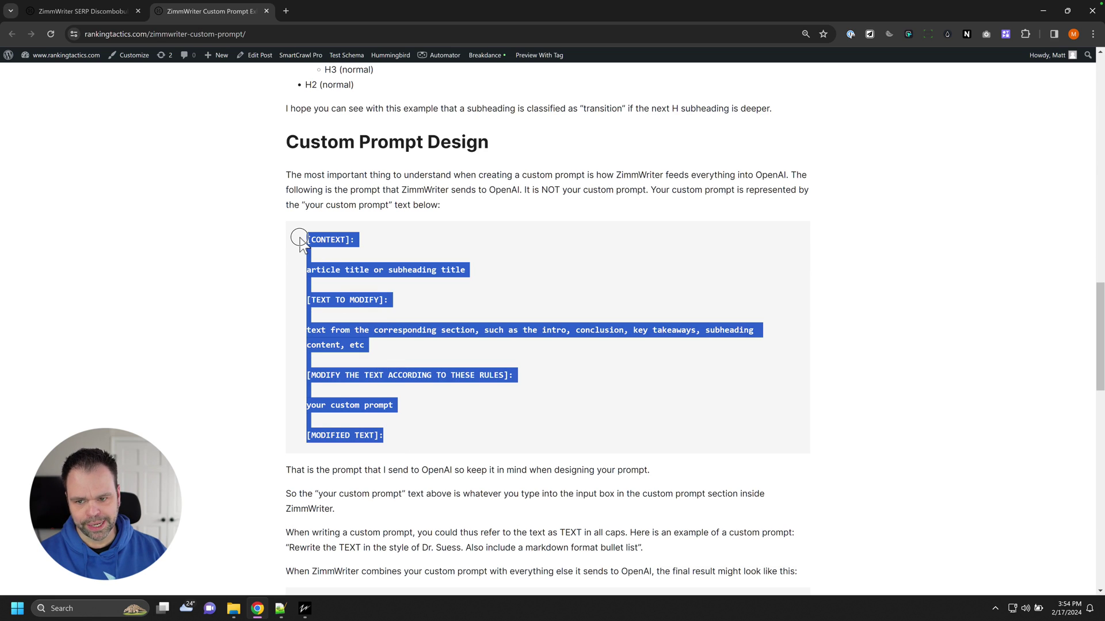
double_click(337, 242)
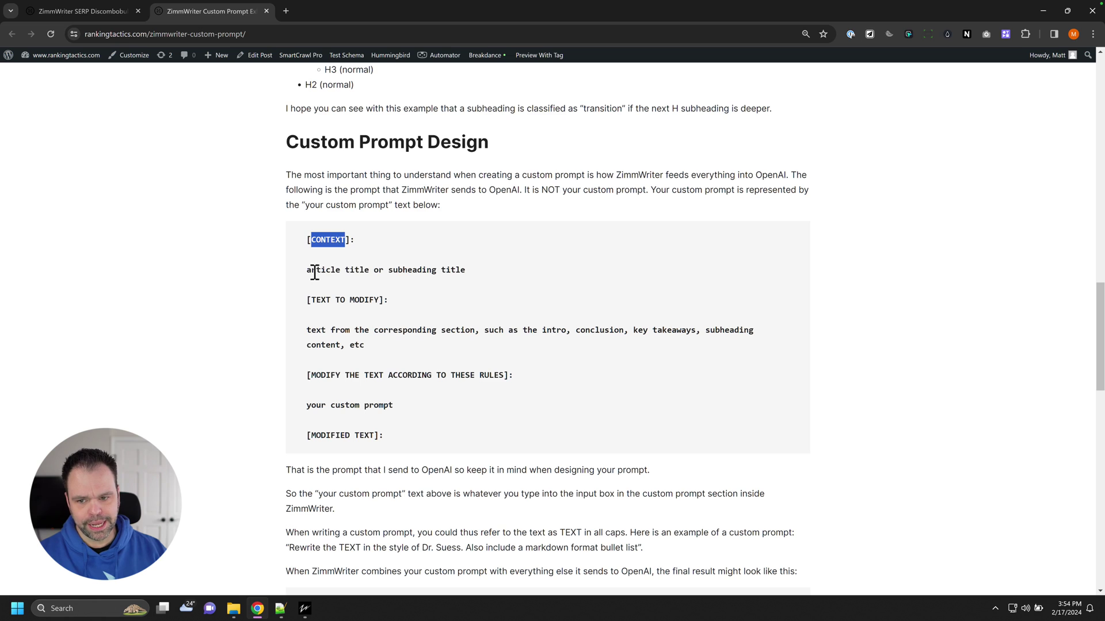
drag(315, 273, 468, 273)
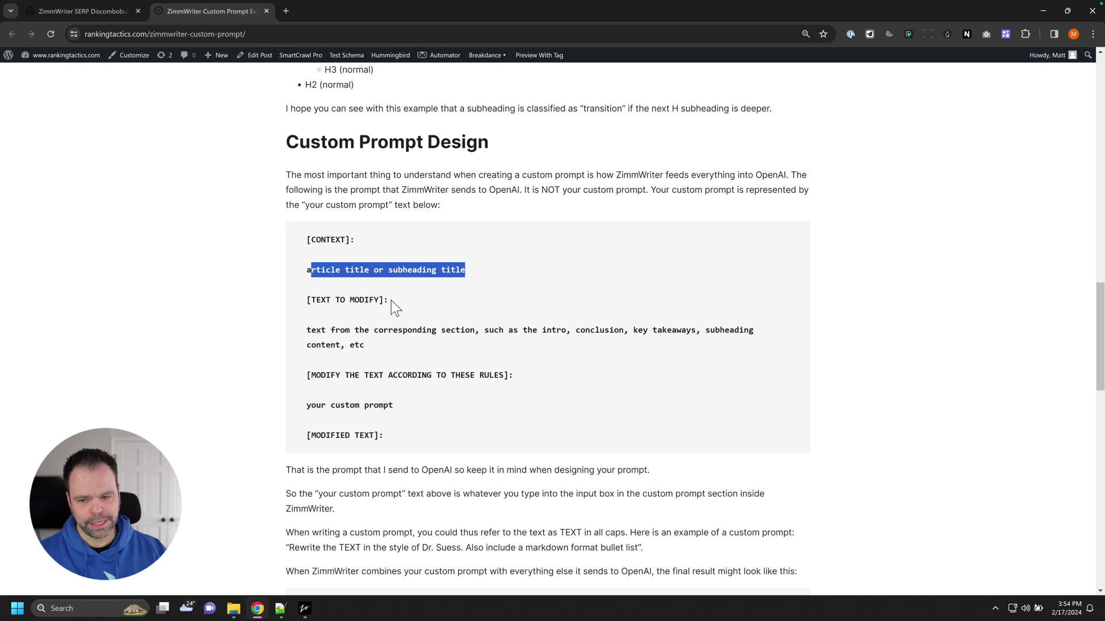
drag(316, 298, 370, 295)
drag(310, 334, 315, 251)
click(432, 442)
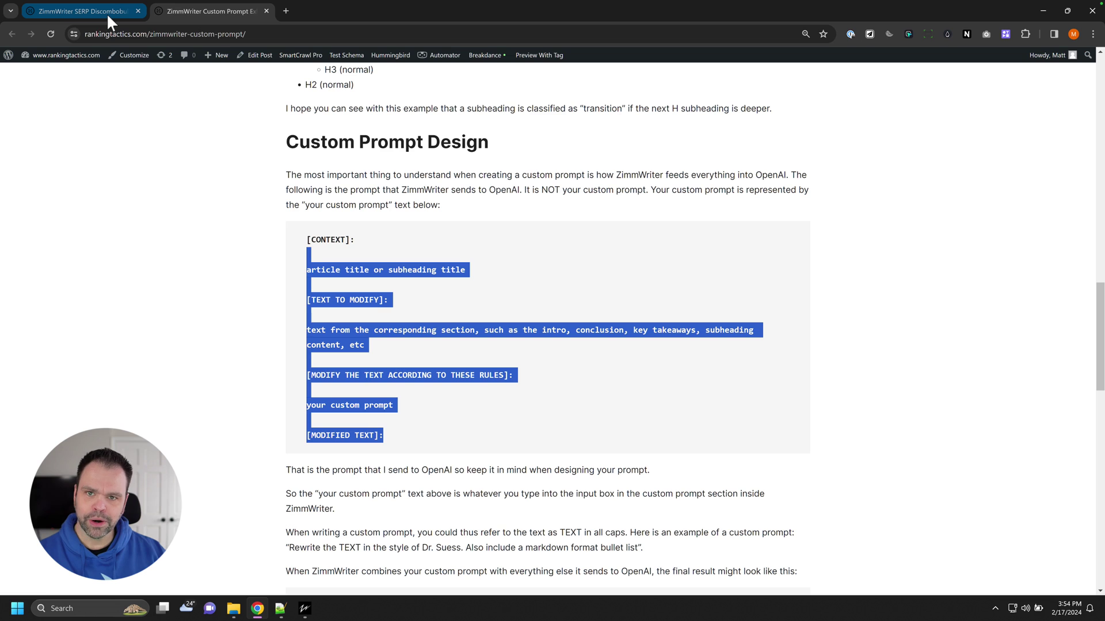
mouse_move(114, 18)
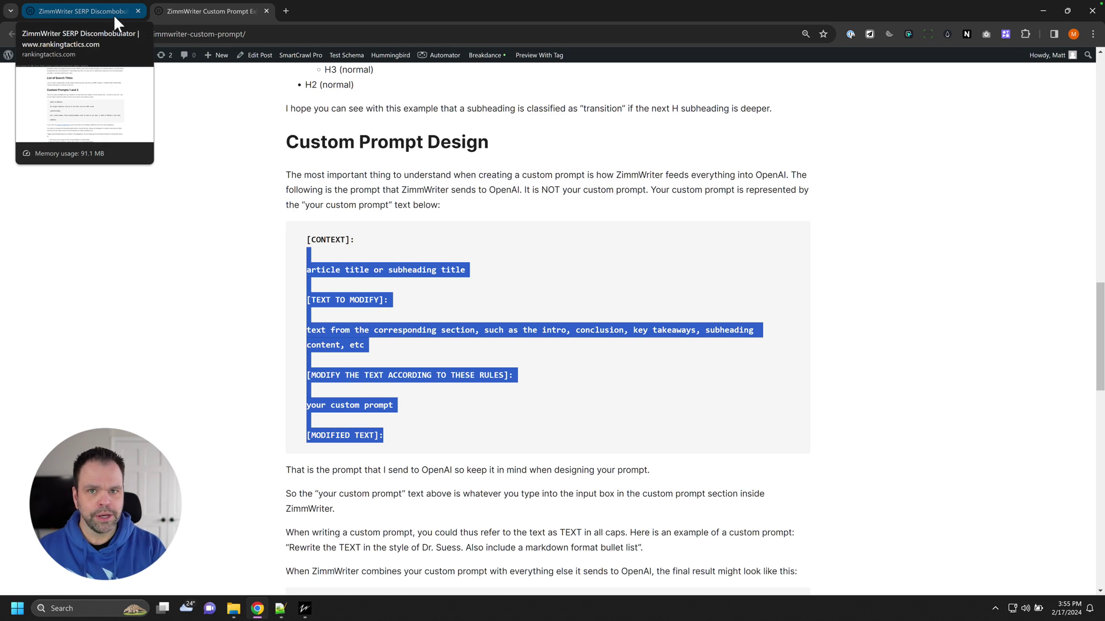
- On the Discombobulator page, highlight the system prompt's merged summaries, [INSTRUCTIONS] and custom prompt lines
click(101, 6)
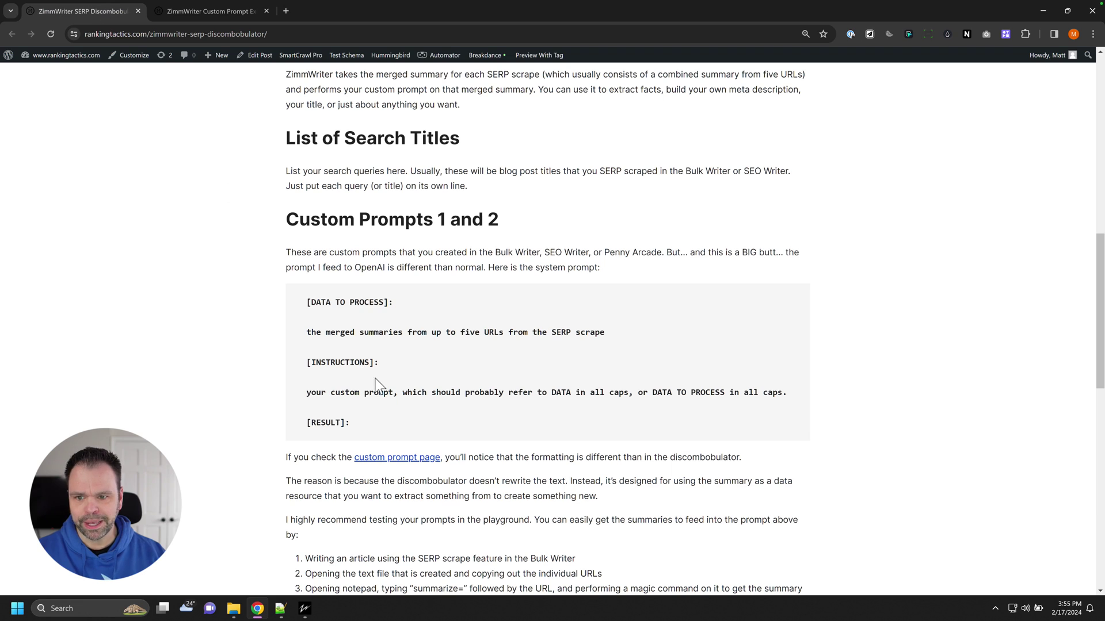
drag(360, 423, 307, 307)
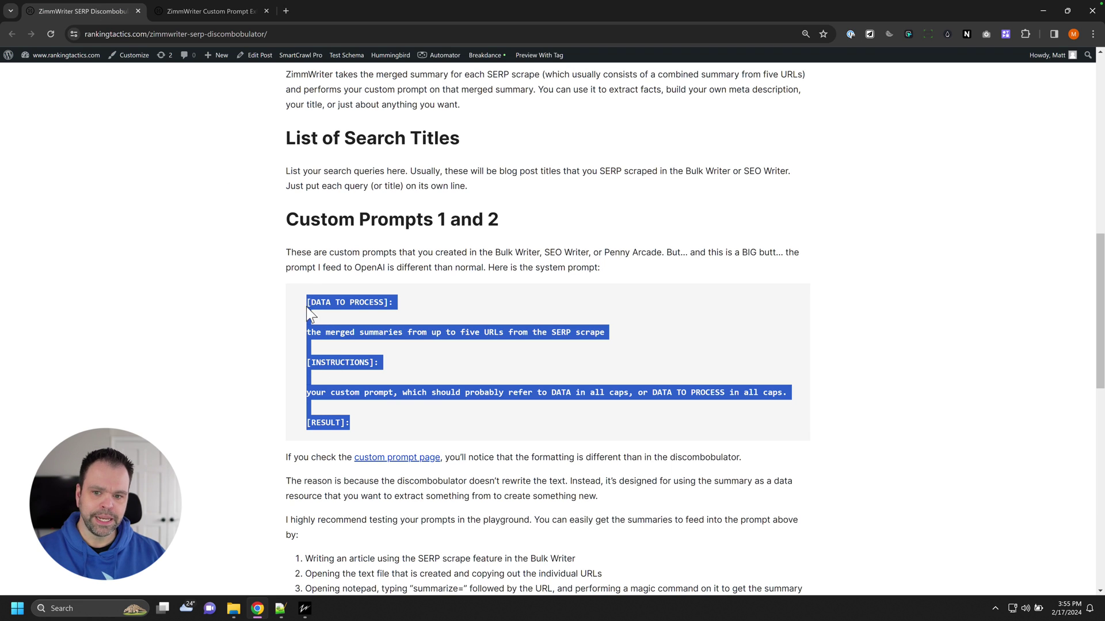
click(329, 331)
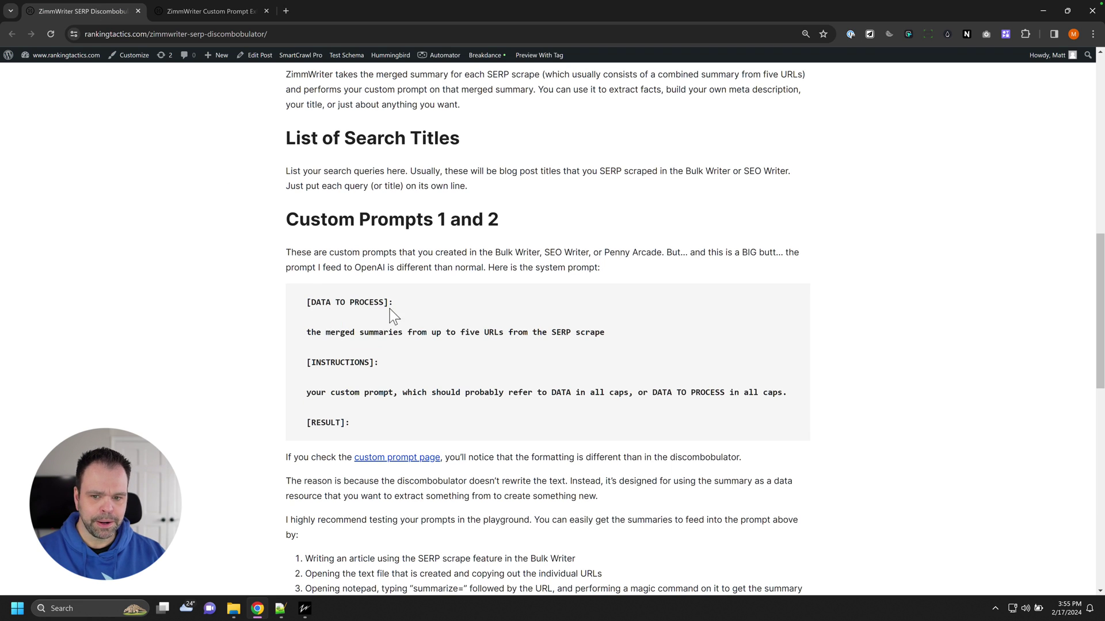
drag(309, 334, 602, 333)
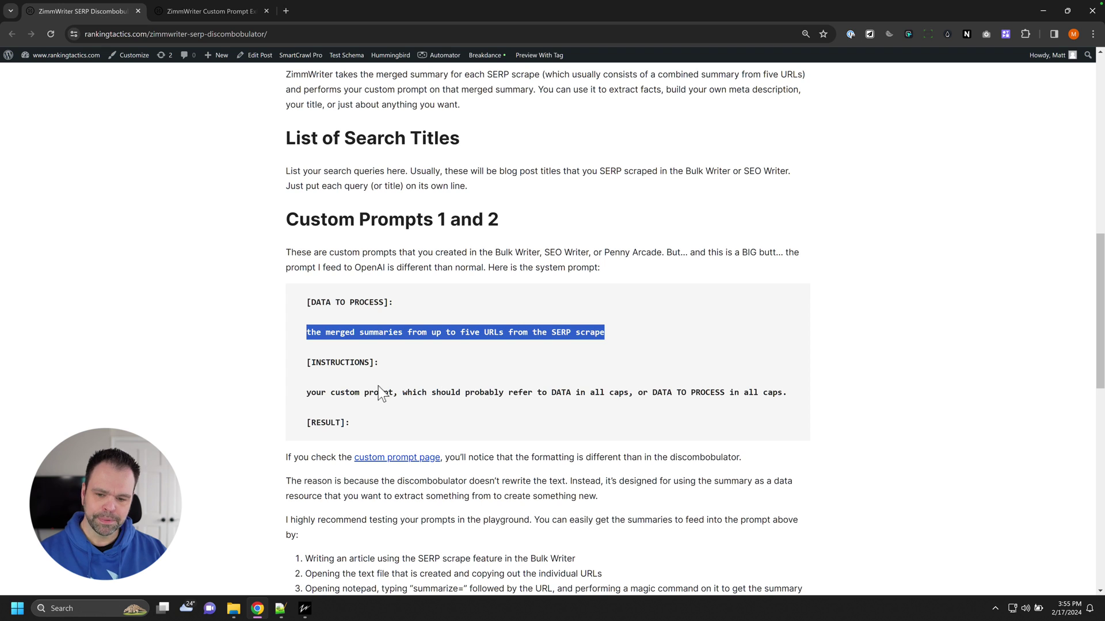
triple_click(323, 361)
drag(315, 392, 792, 395)
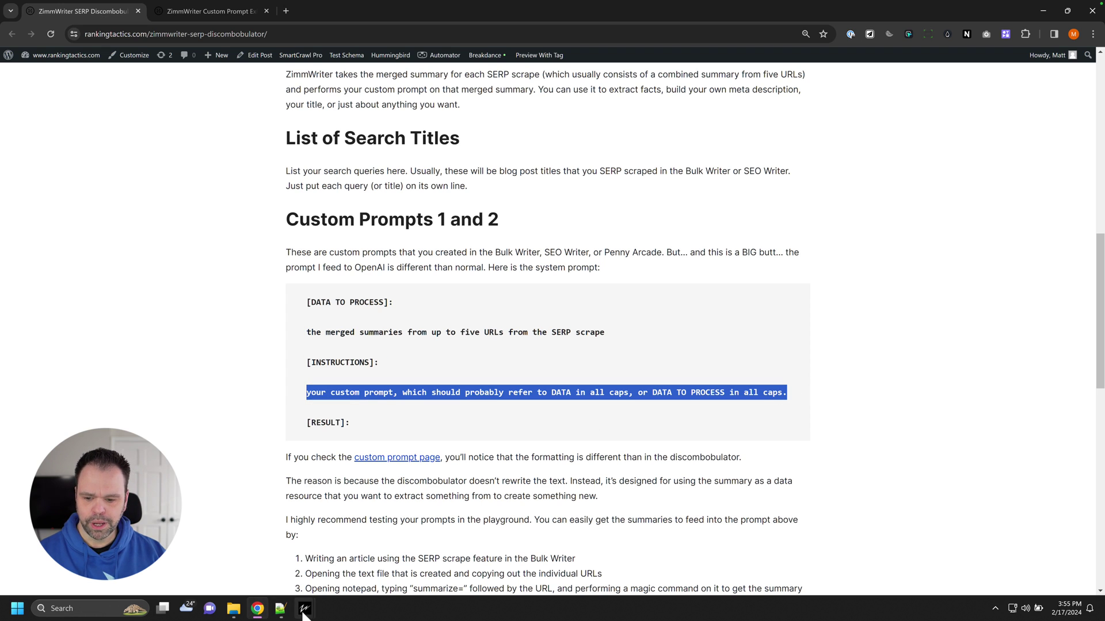
- Load the {cp_fbpost} Facebook-post prompt in the Bulk Writer's custom prompt editor and select its text
mouse_move(304, 615)
click(282, 553)
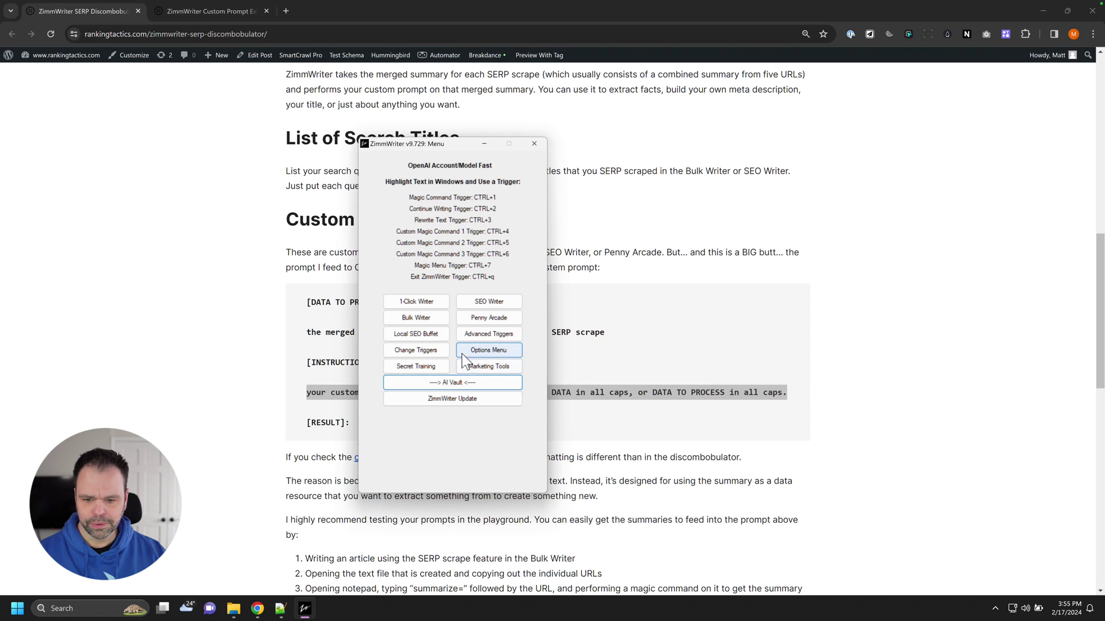
click(415, 317)
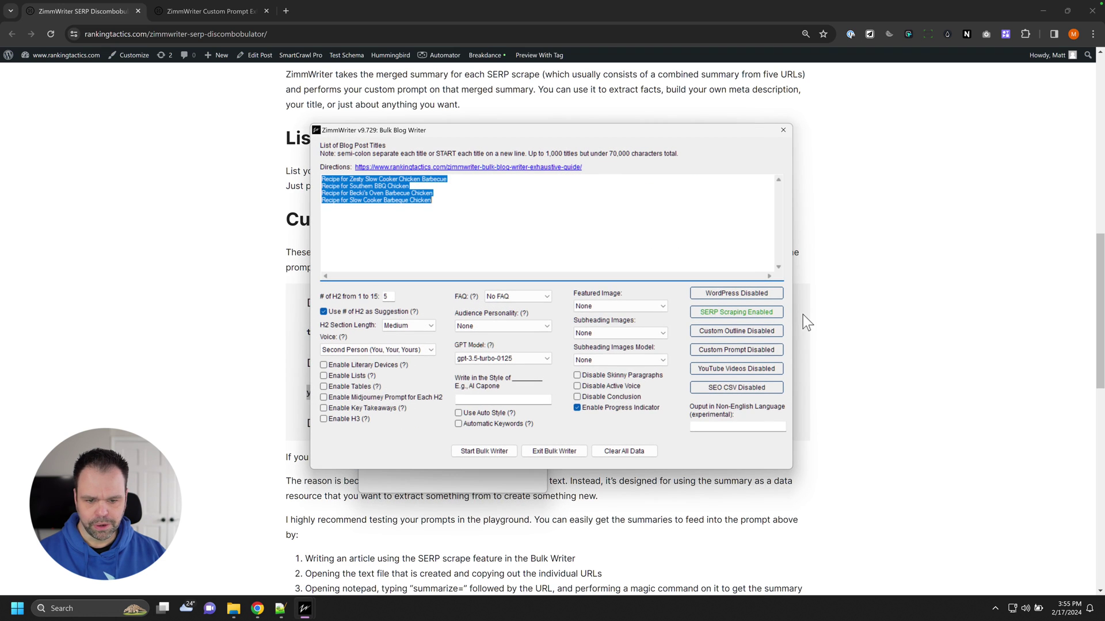
click(745, 350)
click(459, 401)
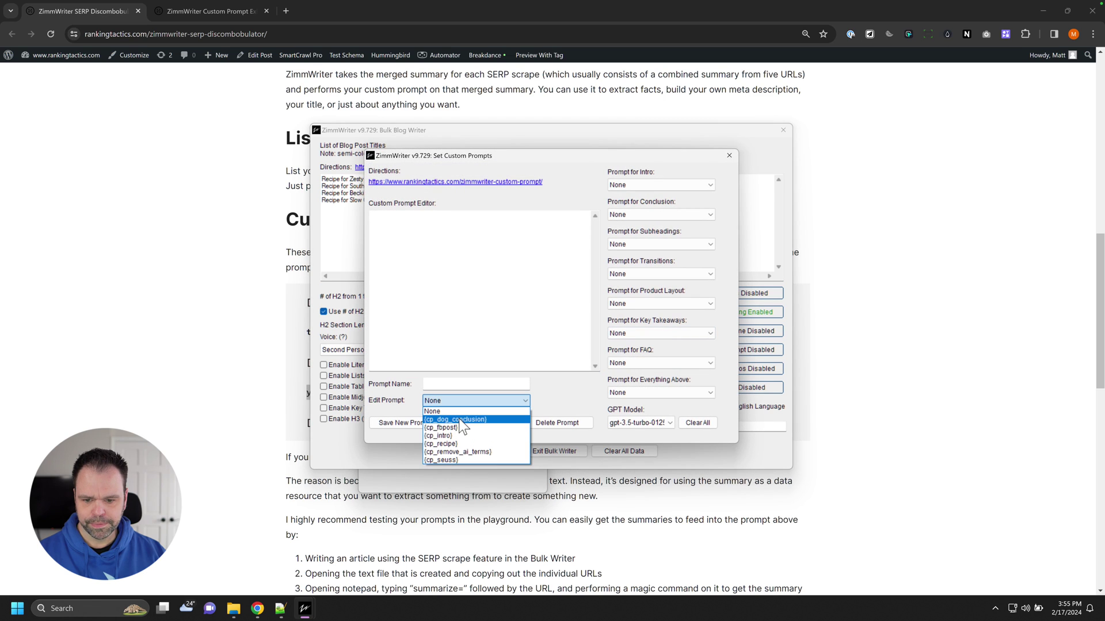
click(454, 428)
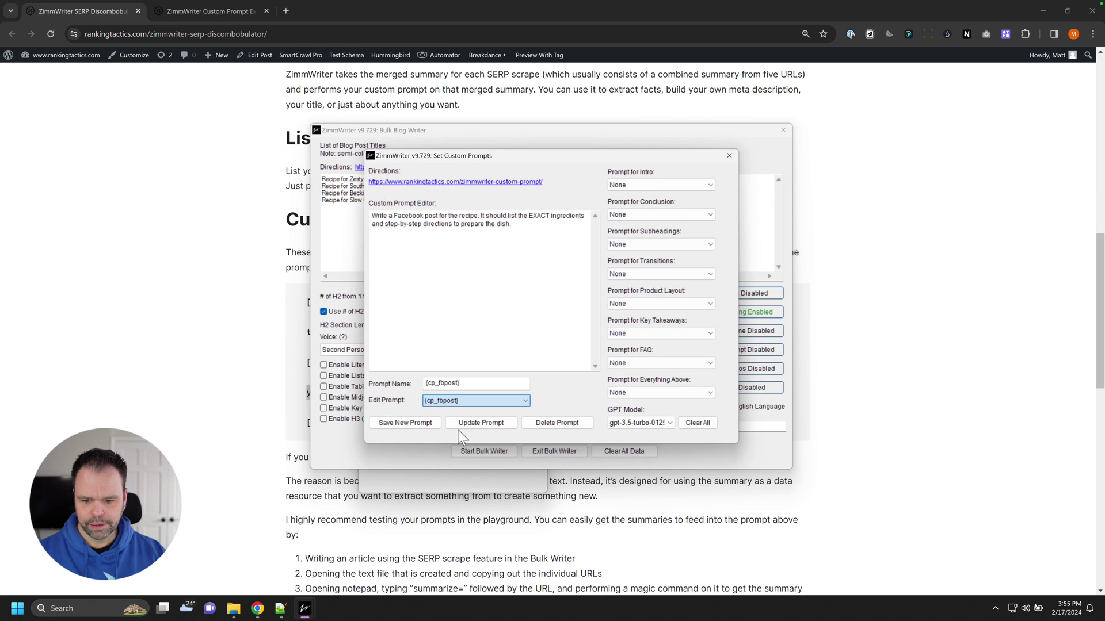
click(541, 253)
key(ctrl+a)
click(210, 334)
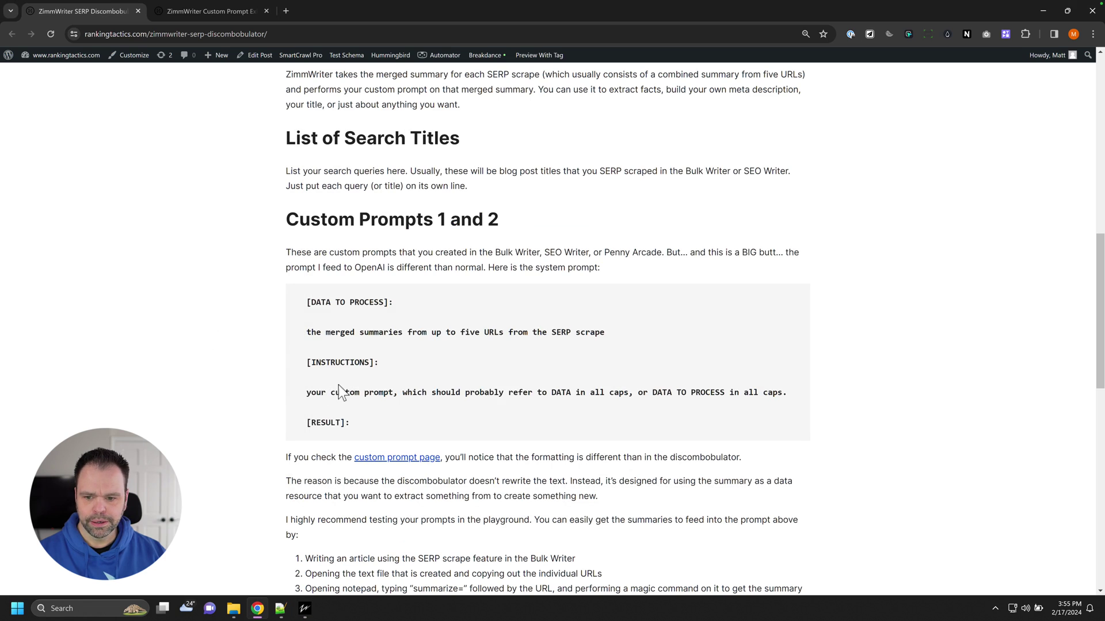
- Highlight the system prompt's DATA, merged summaries and RESULT wording, then the three prompt-testing steps
drag(332, 392, 587, 389)
click(603, 332)
drag(603, 333, 306, 332)
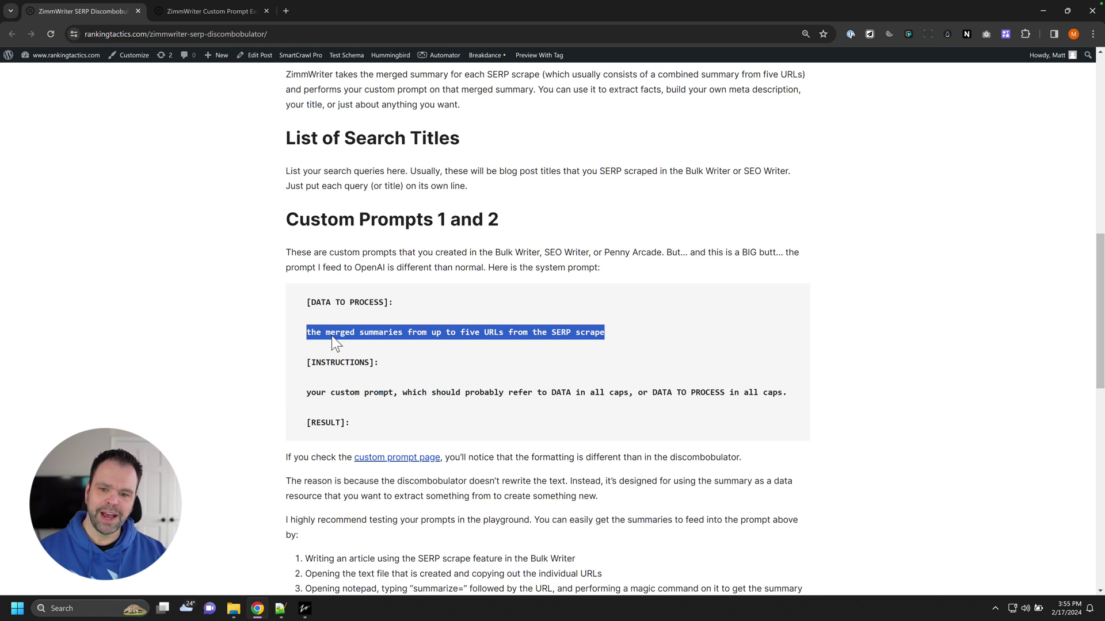
double_click(333, 424)
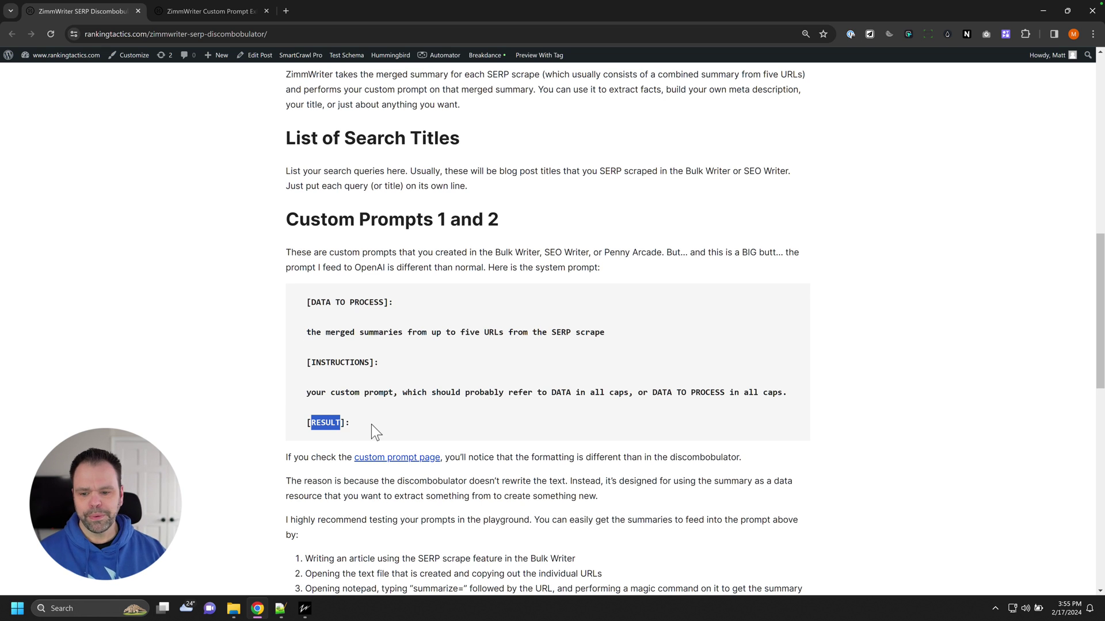
scroll(444, 453, down, 2)
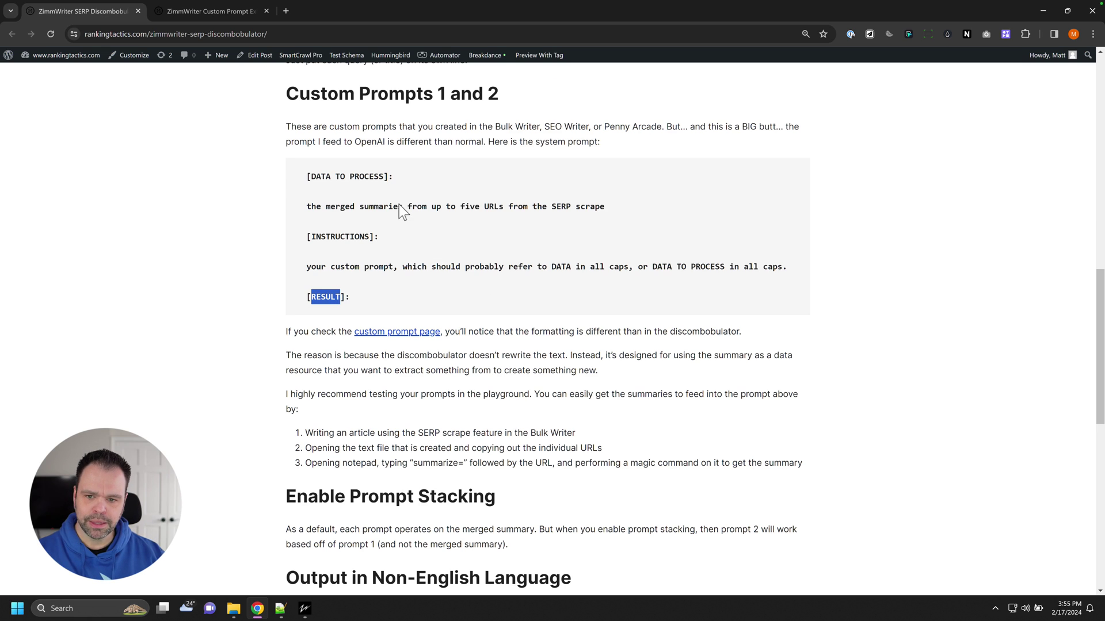
drag(398, 207, 541, 209)
drag(316, 433, 697, 467)
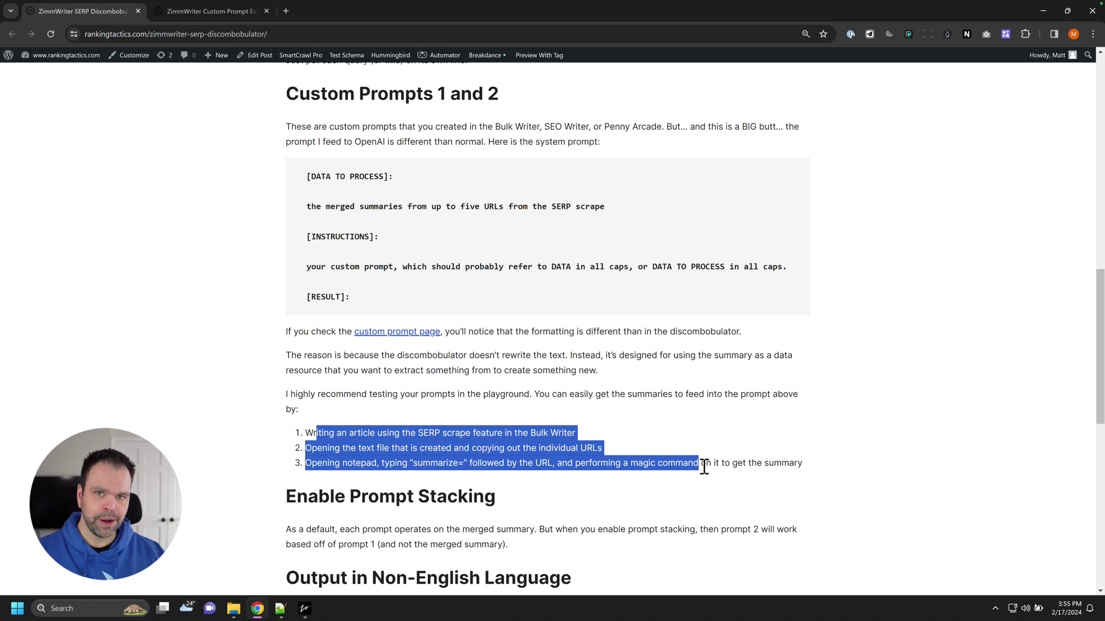
scroll(691, 466, down, 6)
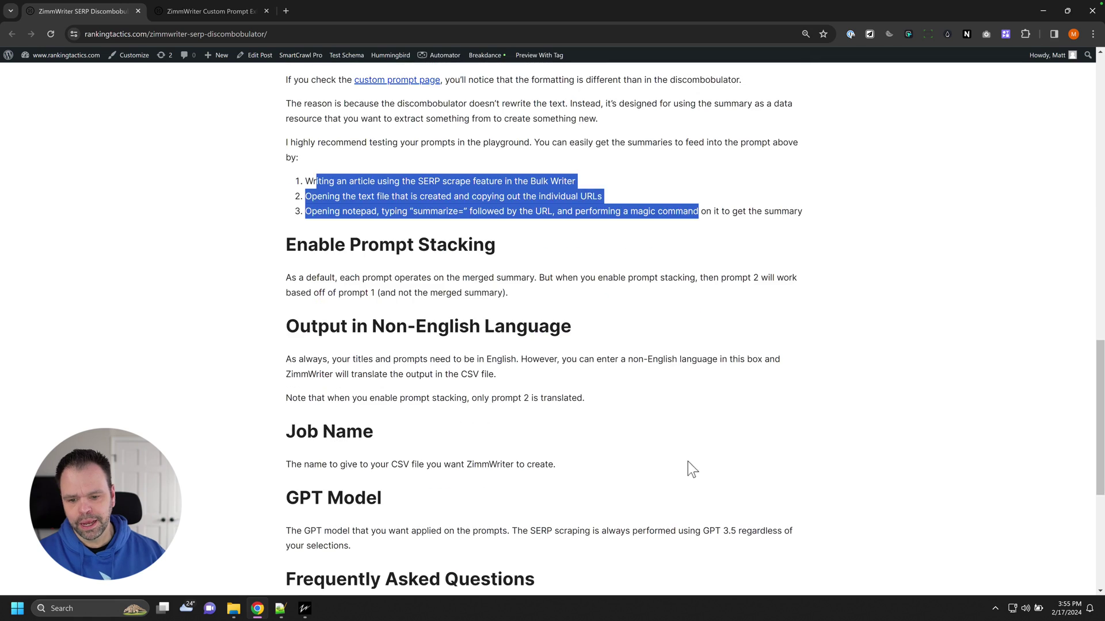